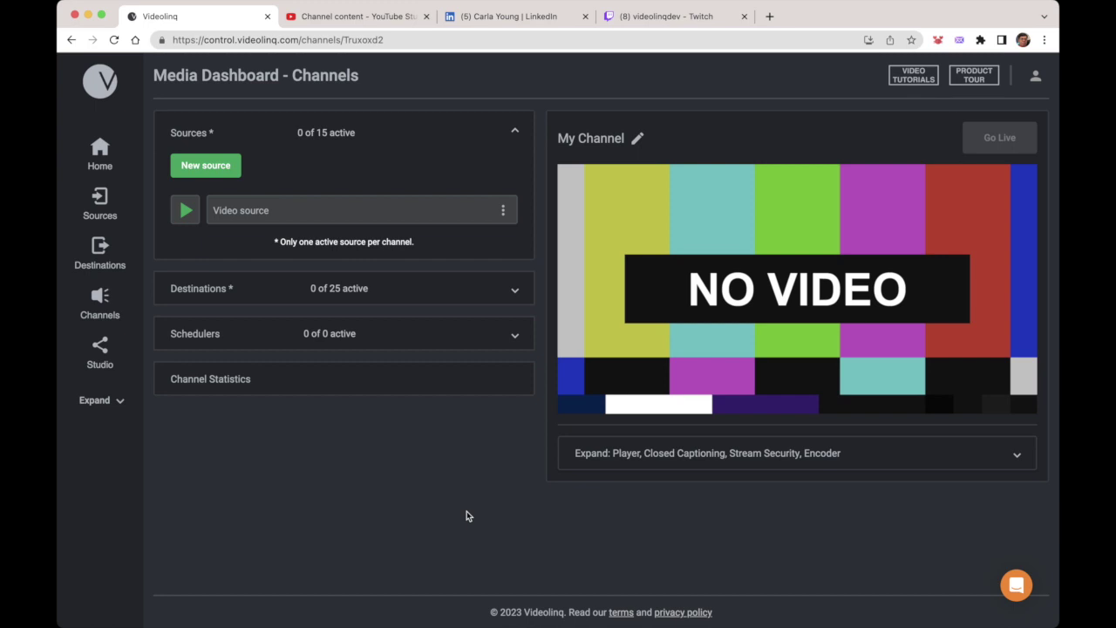
- Review the existing video source's settings, save them with the sample-english file, and activate the source
left_click(503, 211)
left_click(536, 246)
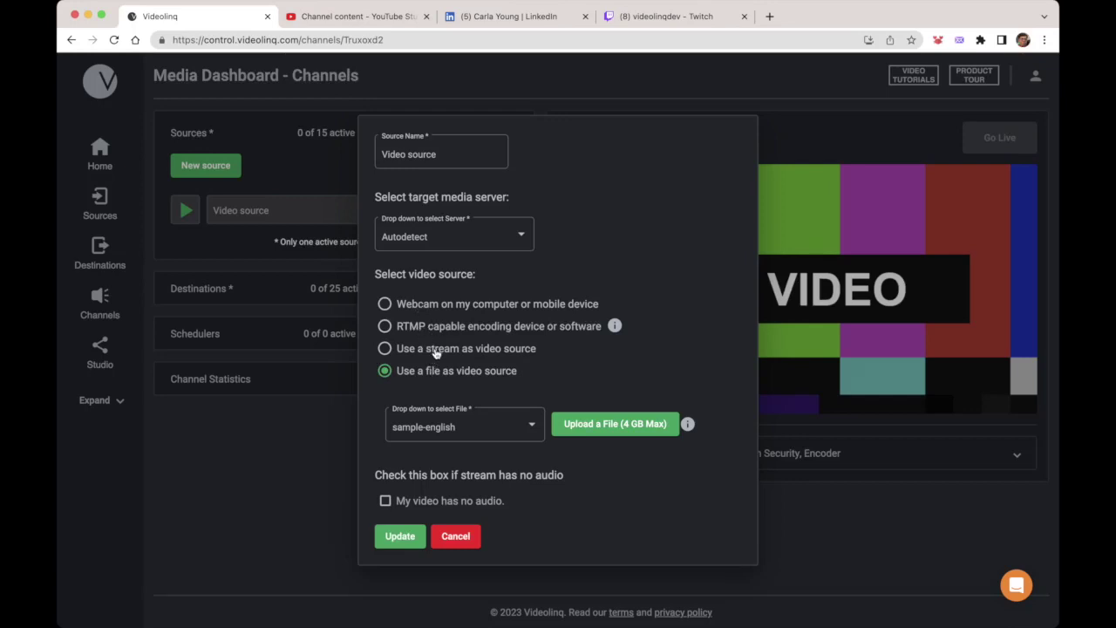
left_click(450, 157)
left_click(398, 537)
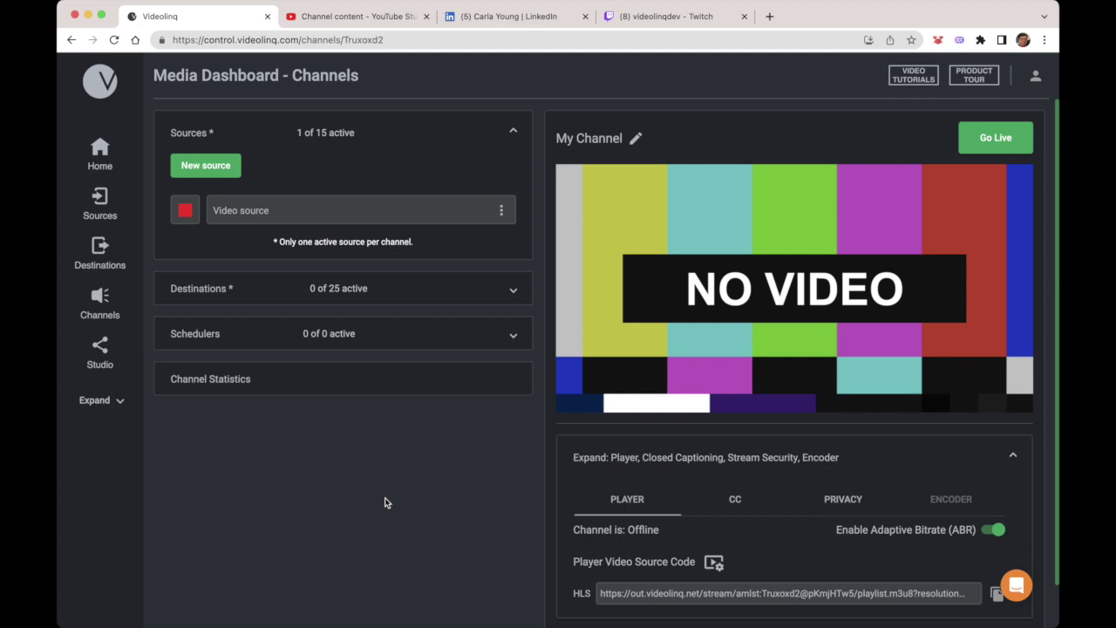
- Enable automated closed captioning for My Channel with a 1 min delay
scroll(386, 503, "down", 1)
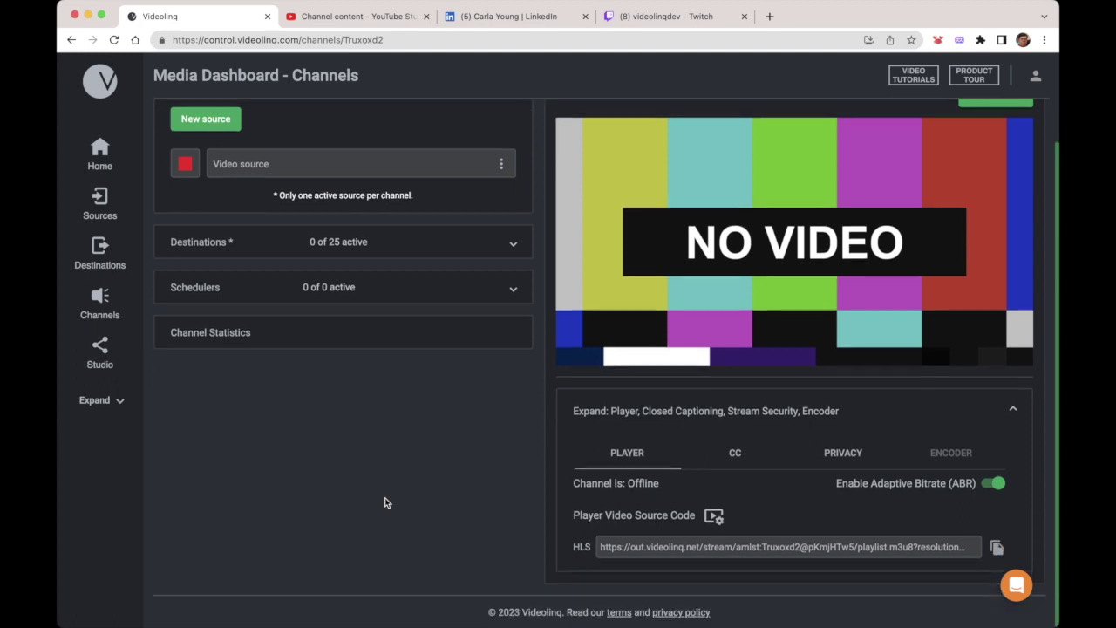
left_click(736, 453)
scroll(736, 454, "down", 3)
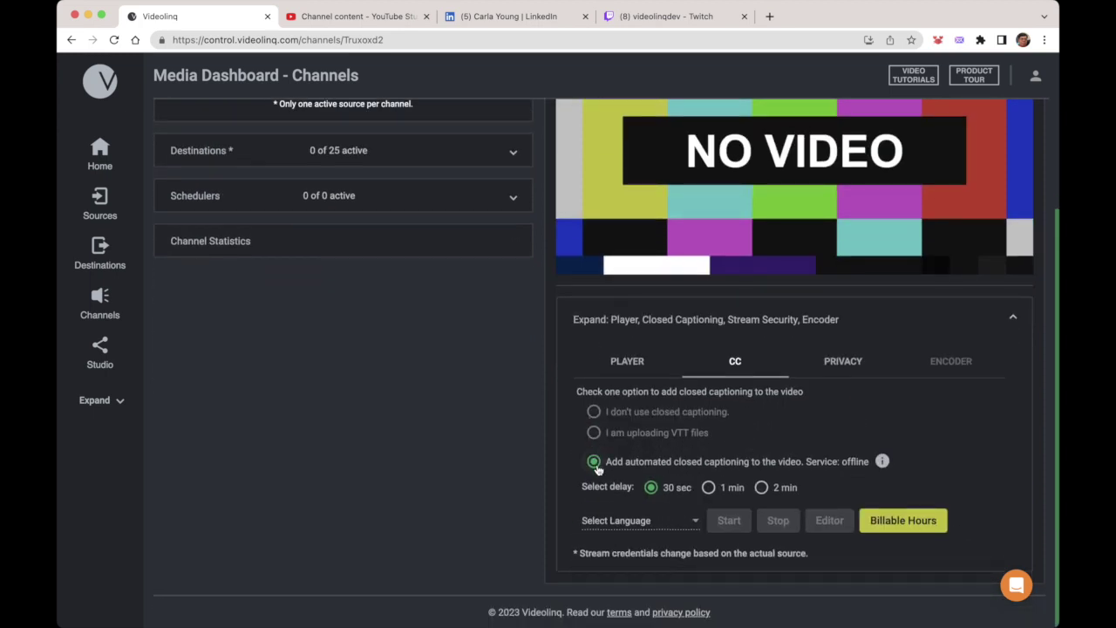
left_click(709, 489)
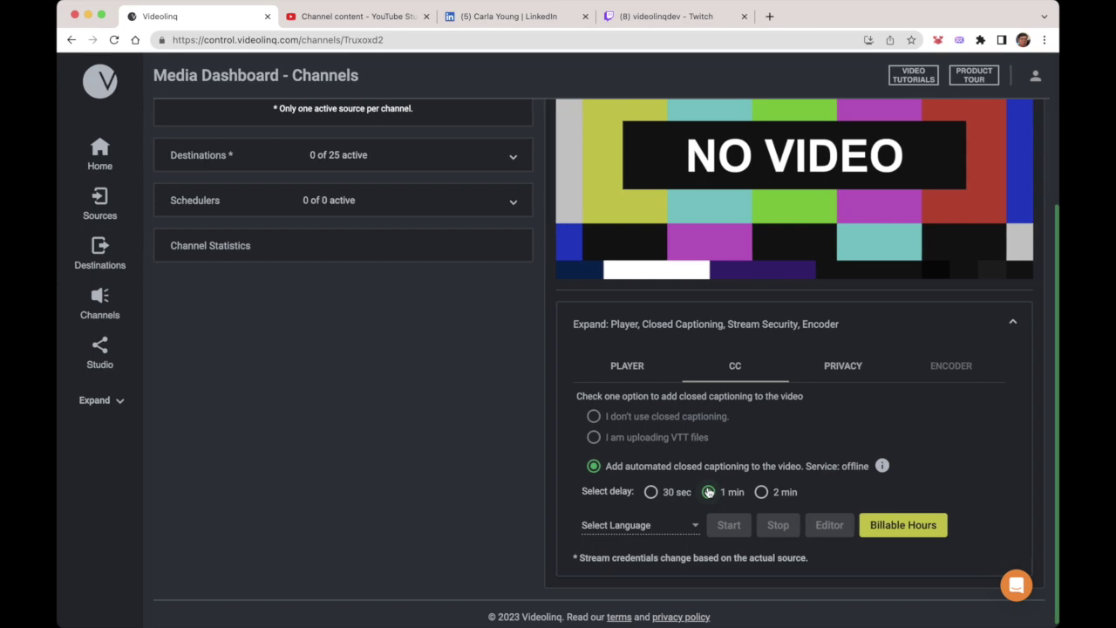
- Start the live stream of My Channel
scroll(708, 492, "up", 3)
left_click(996, 146)
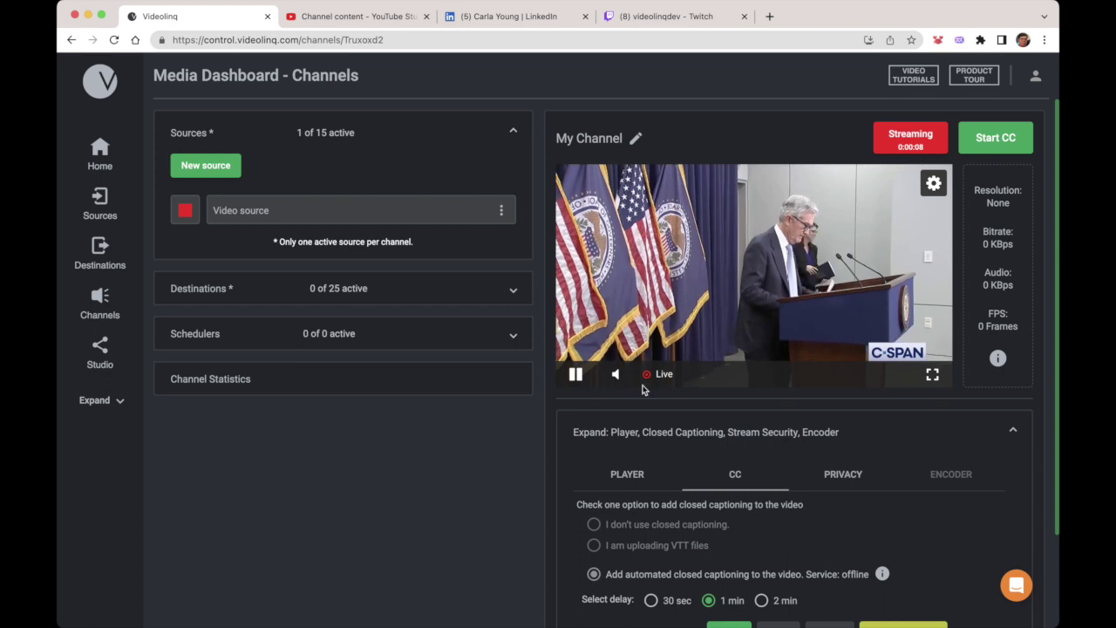
mouse_move(615, 375)
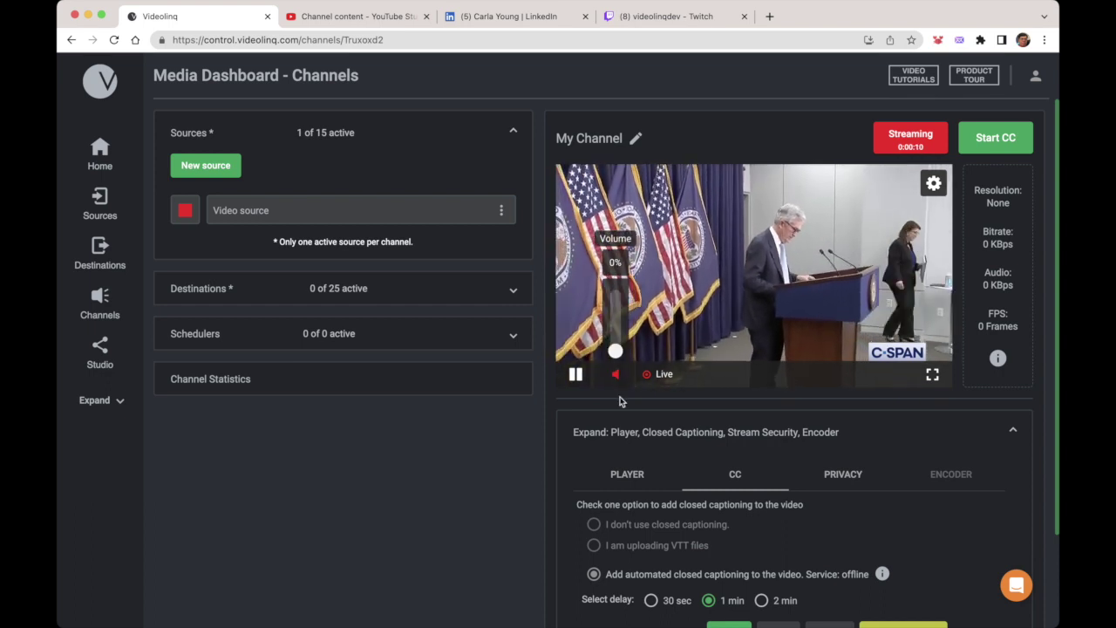
- Set the automated closed captioning language to English (USA)
scroll(613, 425, "down", 2)
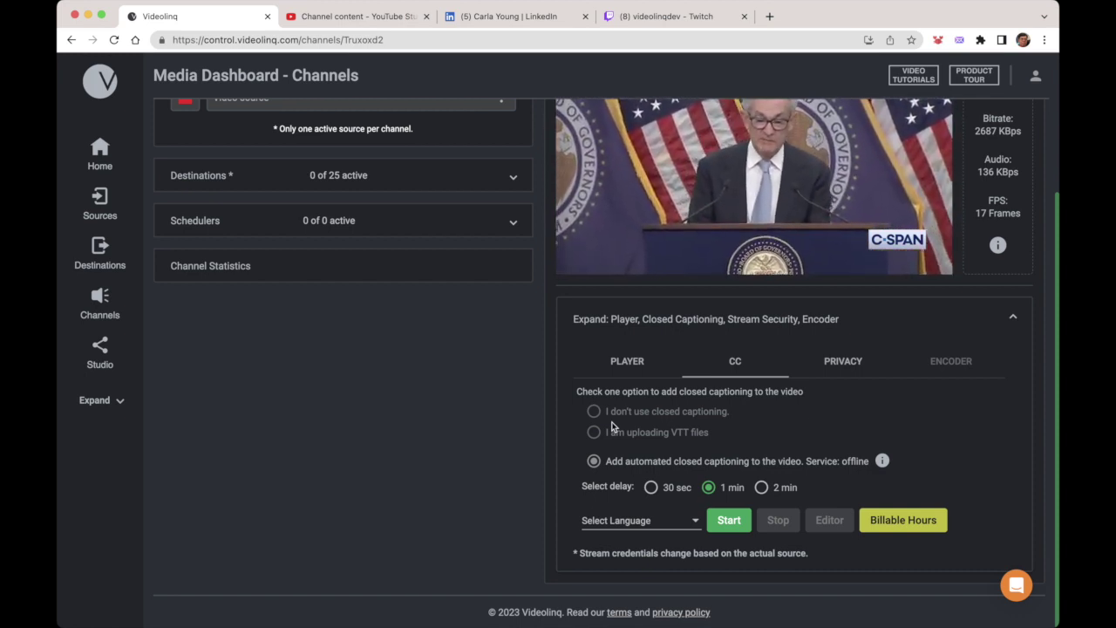
left_click(662, 523)
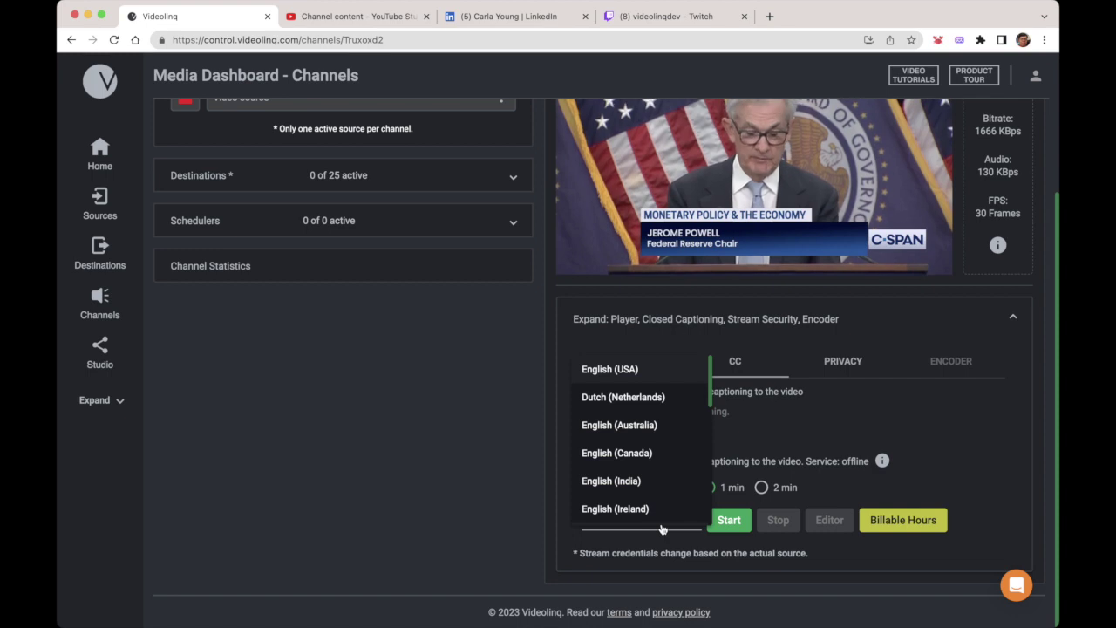
left_click(628, 370)
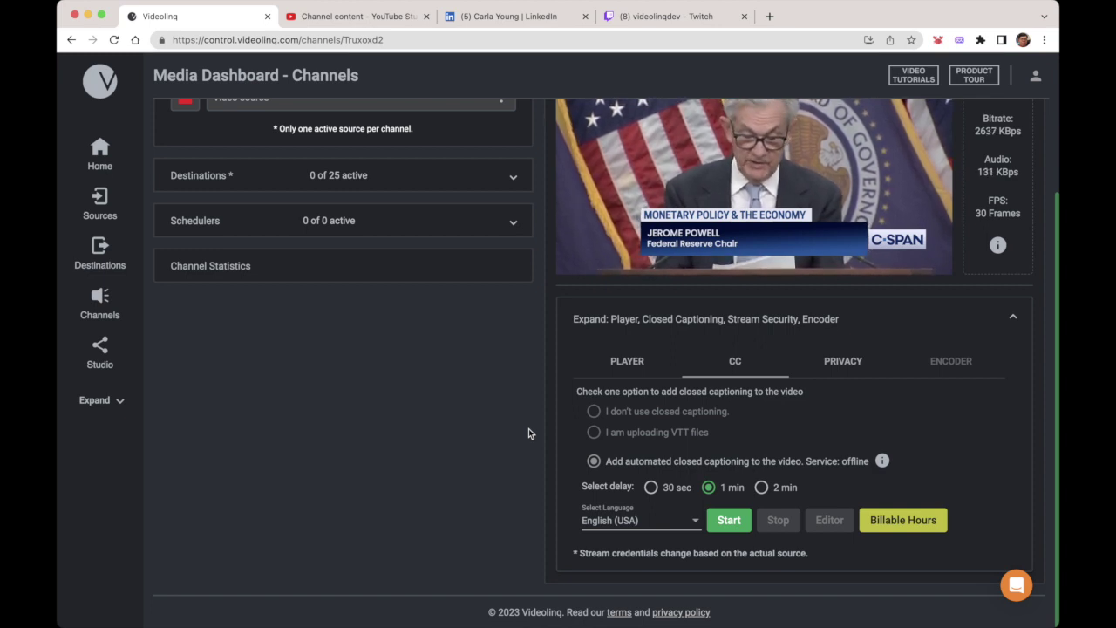
- Start closed captioning on the live stream and agree to the billable hourly service
scroll(528, 429, "up", 3)
mouse_move(903, 310)
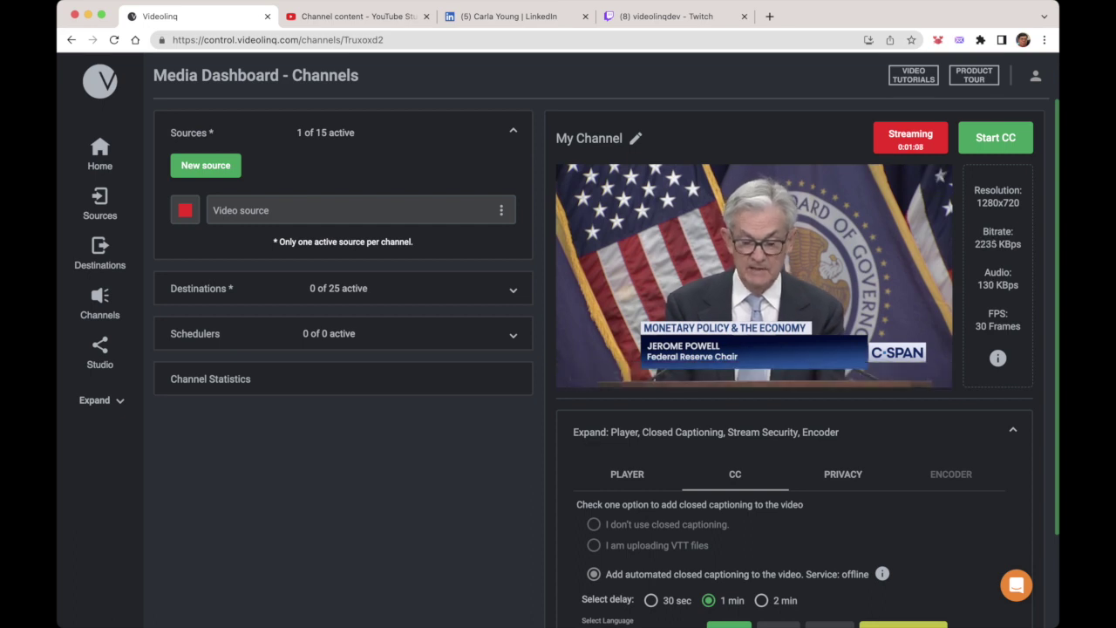
left_click(984, 149)
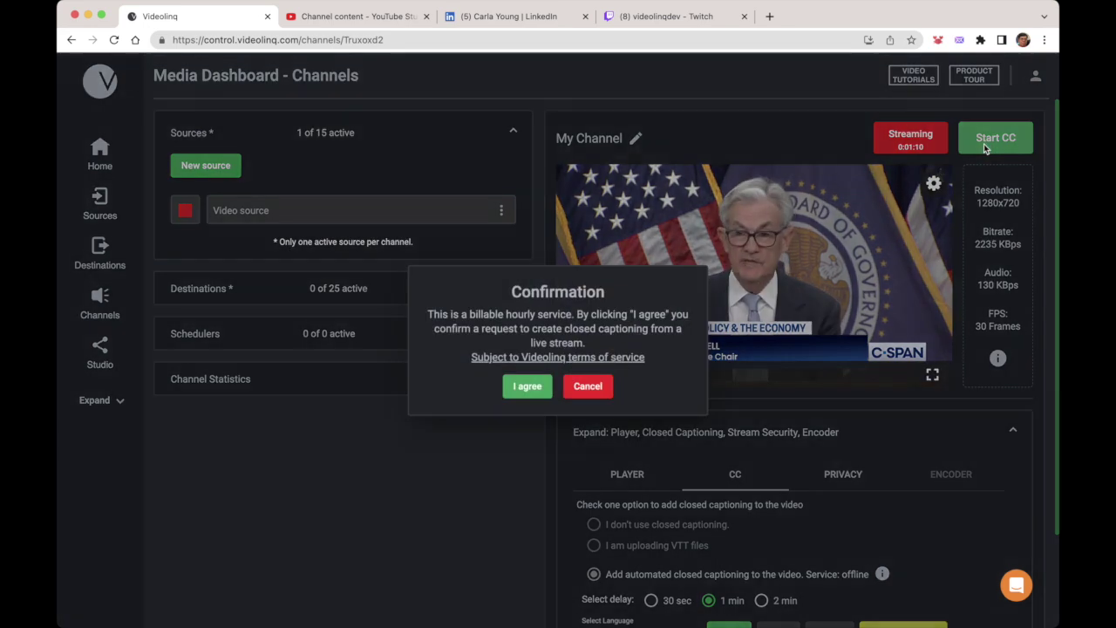
left_click(525, 386)
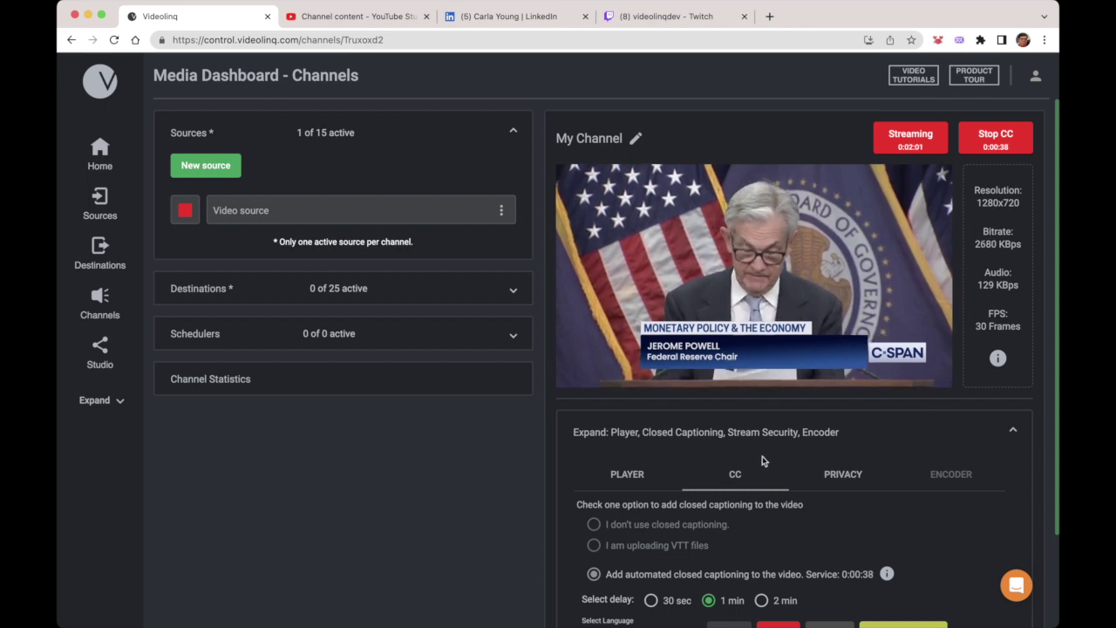
- Delete the top caption entries in the live captions editor and close the editor
scroll(761, 455, "down", 3)
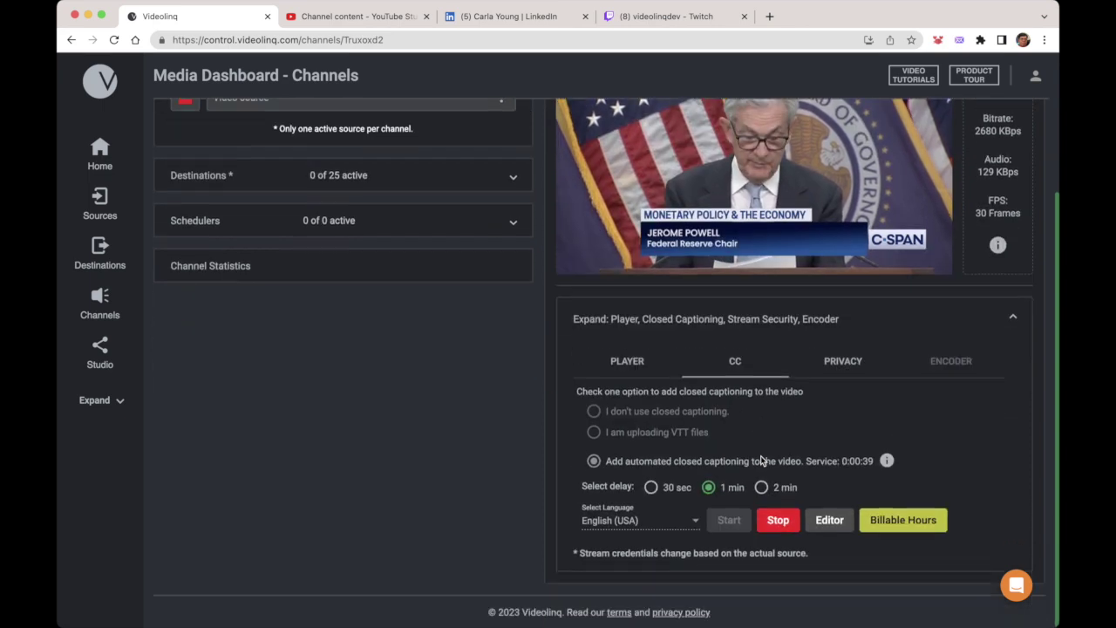
left_click(830, 519)
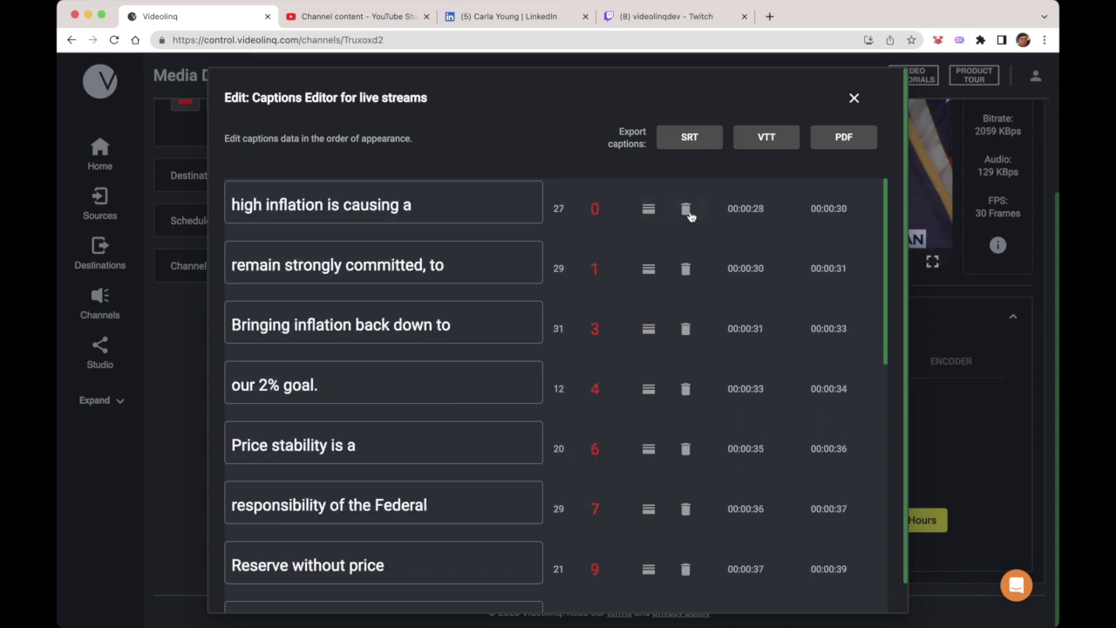
left_click(686, 210)
left_click(687, 212)
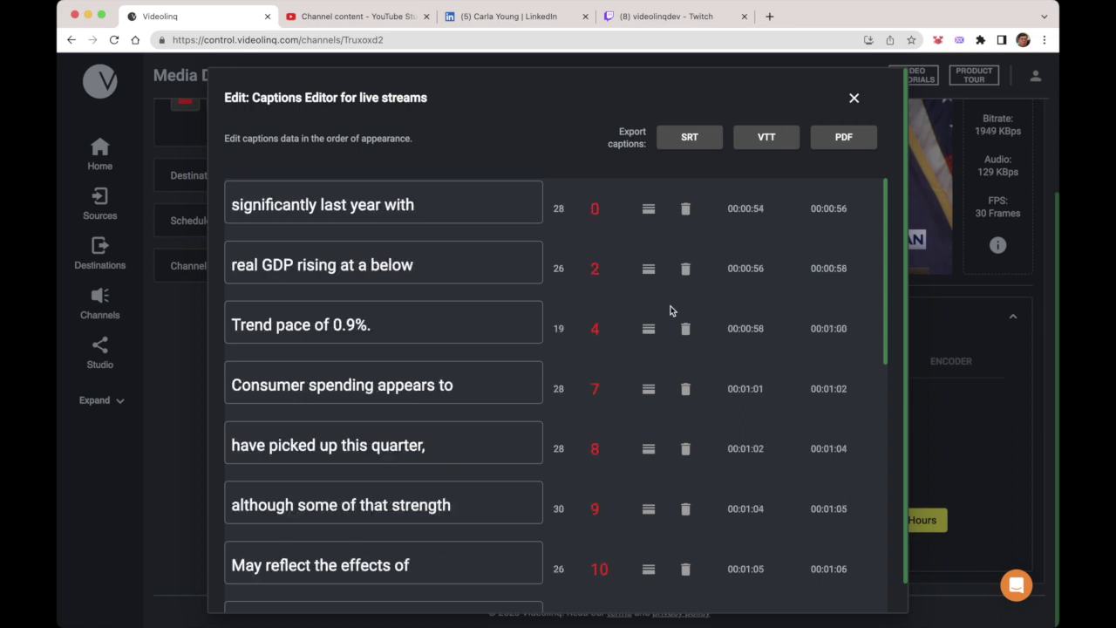
left_click(964, 275)
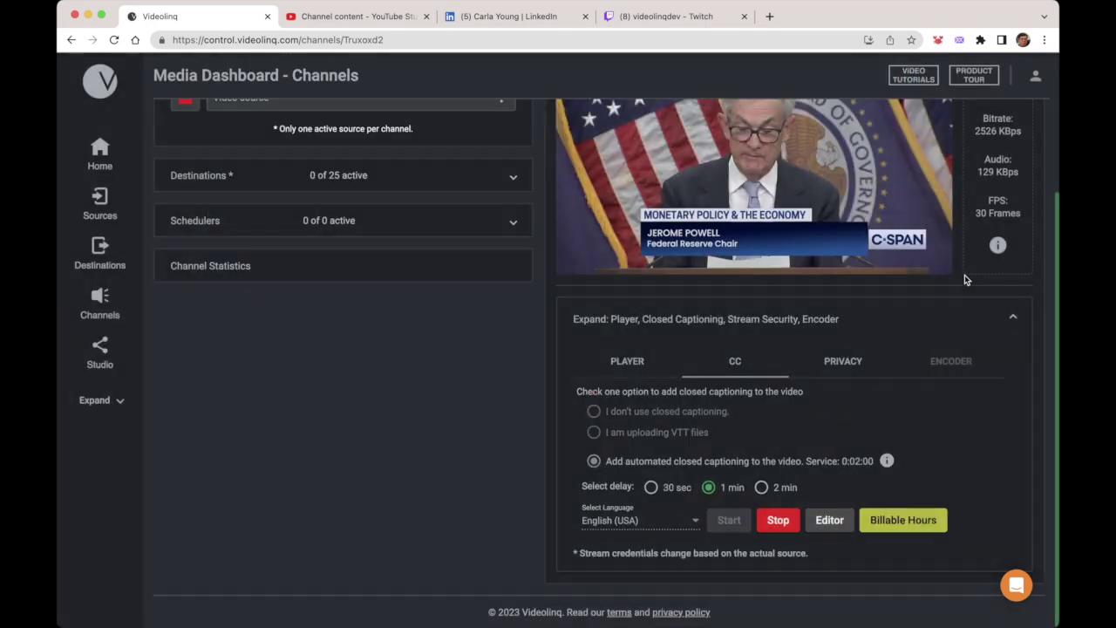
- Turn on the English captions in the channel's video player and close the captions options
scroll(964, 277, "up", 2)
mouse_move(907, 188)
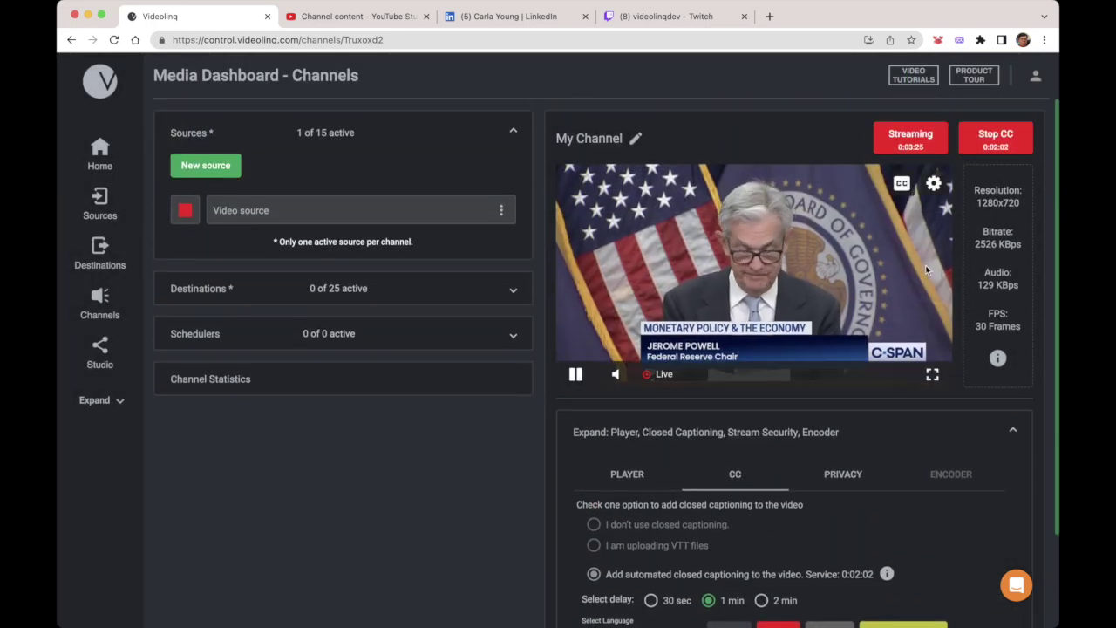
left_click(901, 186)
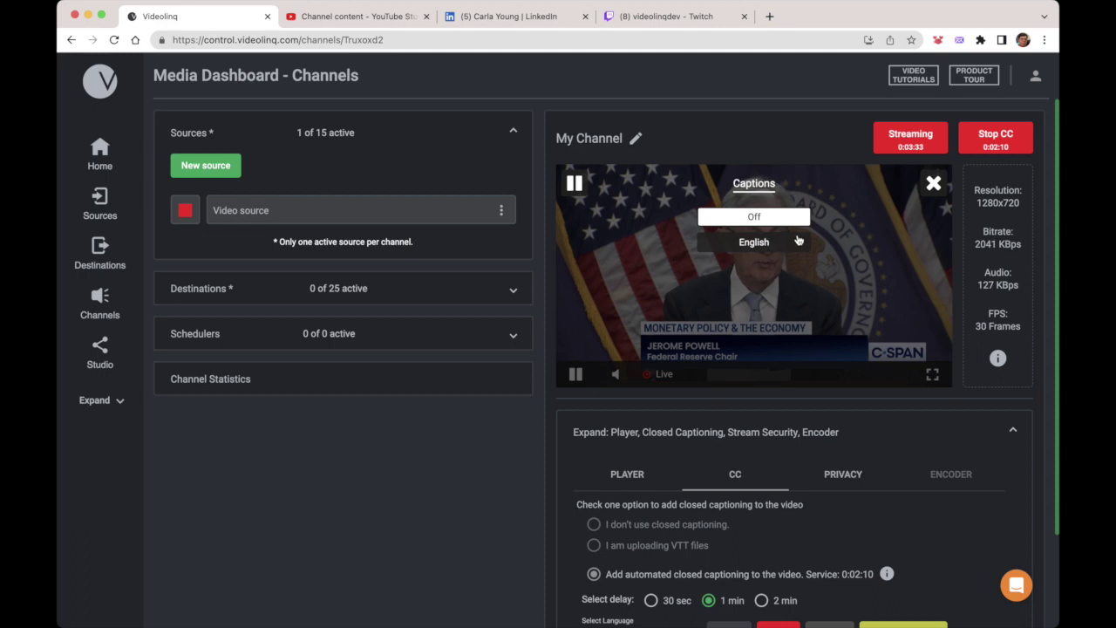
left_click(789, 242)
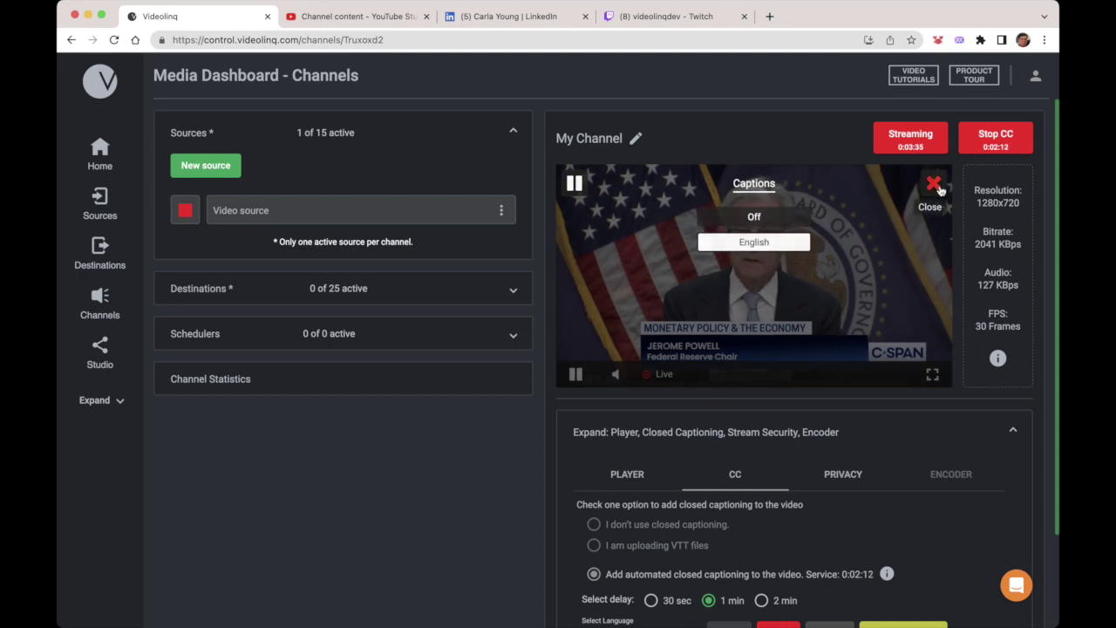
left_click(935, 185)
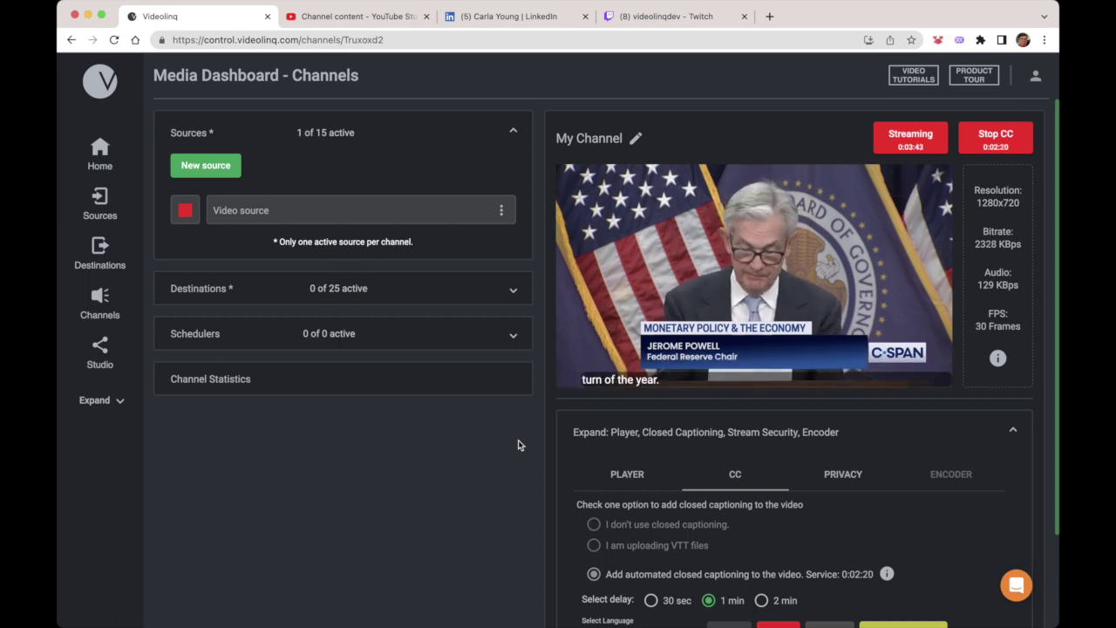
- In the live captions editor, replace the caption "the median, unemployment rate" with "KKKKKKKKKKKKKKKKK"
scroll(518, 443, "down", 3)
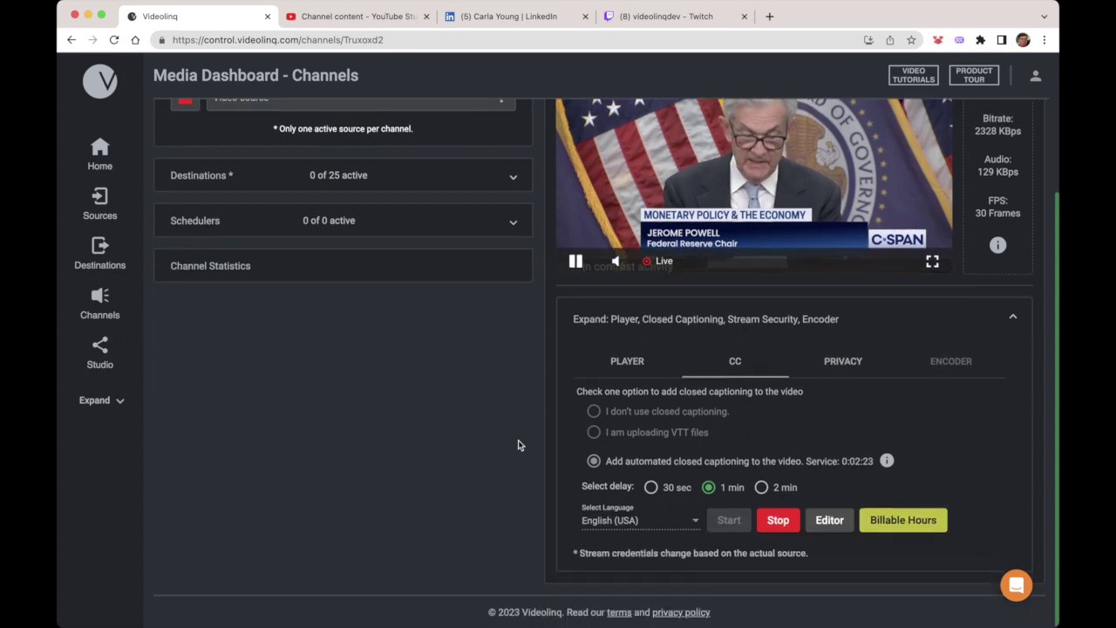
left_click(828, 521)
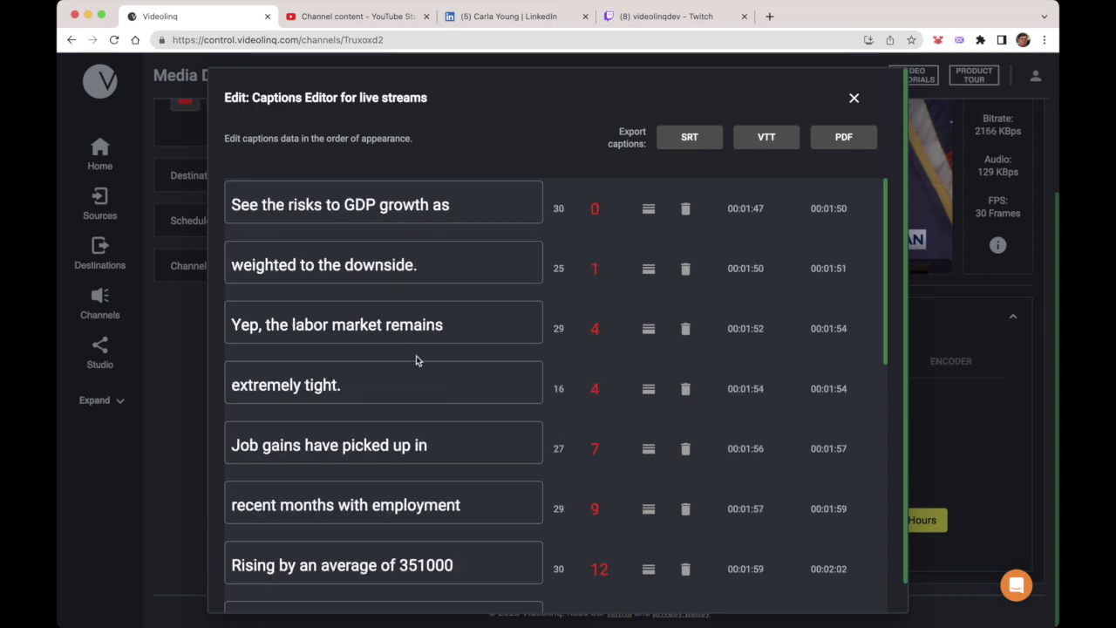
left_click(421, 387)
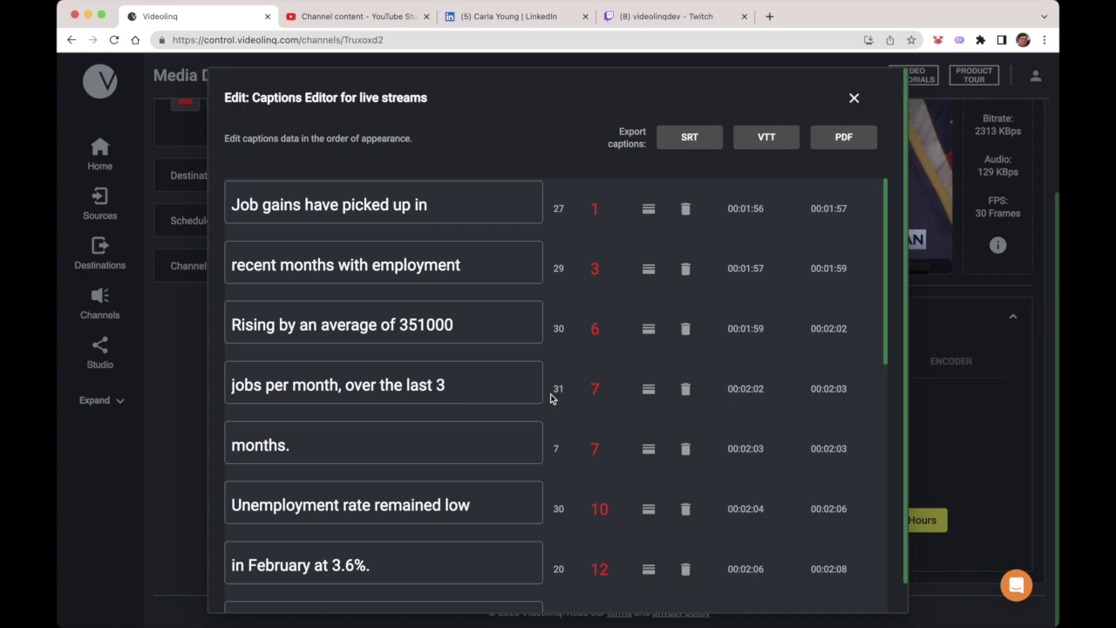
scroll(588, 409, "down", 10)
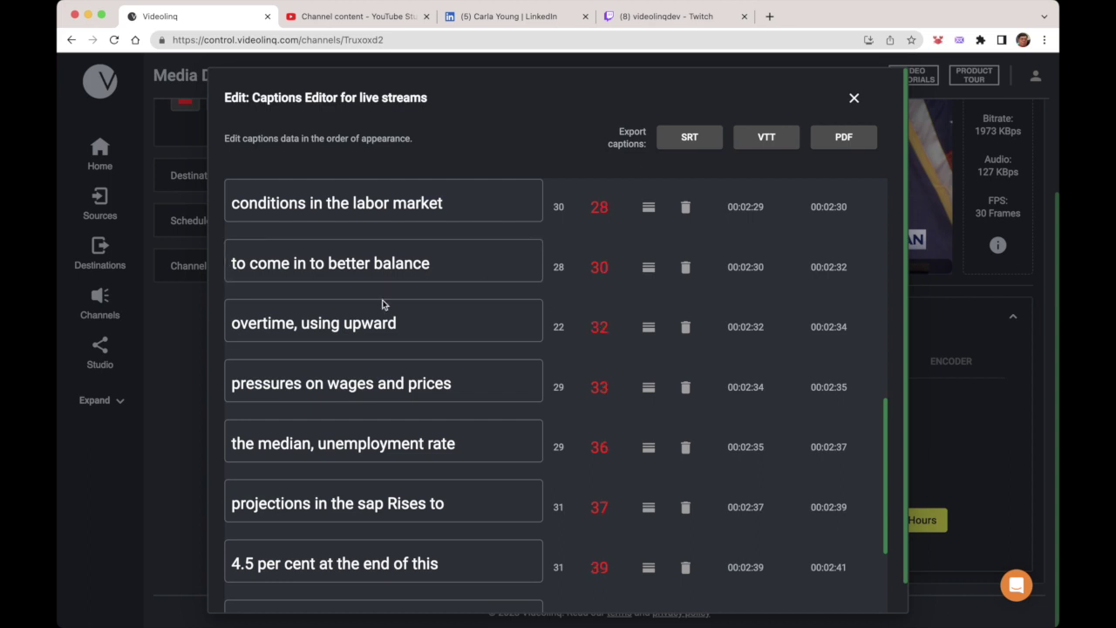
left_click(407, 324)
left_click_drag(457, 340, 344, 342)
key("BackSpace")
key("BackSpace")
key("BackSpace")
key("BackSpace")
key("BackSpace")
key("BackSpace")
key("BackSpace")
key("BackSpace")
key("BackSpace")
key("BackSpace")
key("BackSpace")
key("BackSpace")
key("BackSpace")
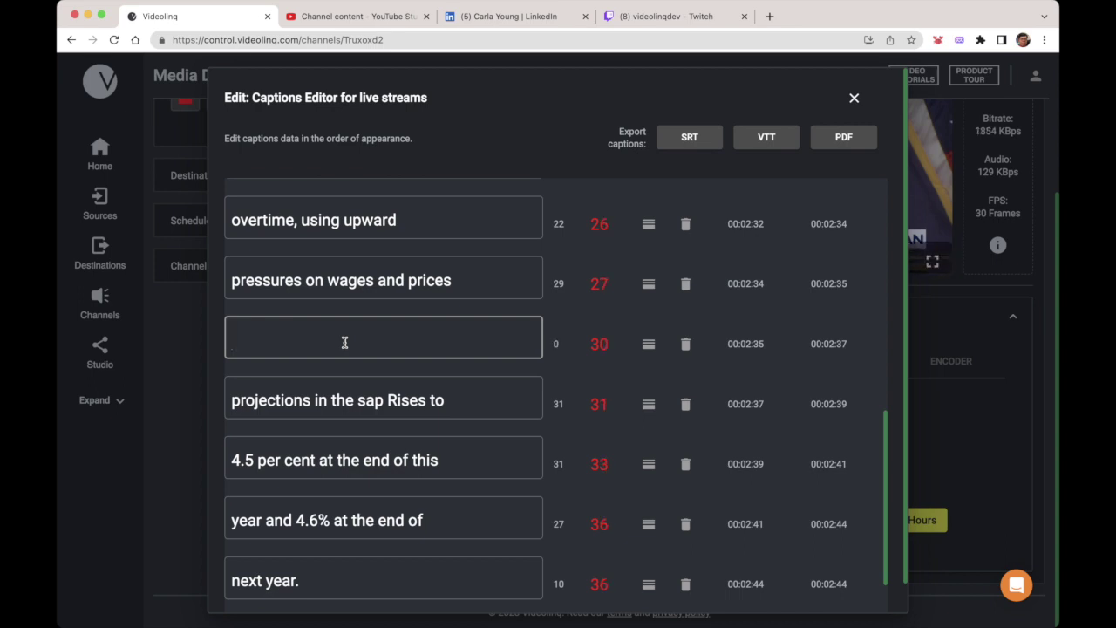
type("KKKK")
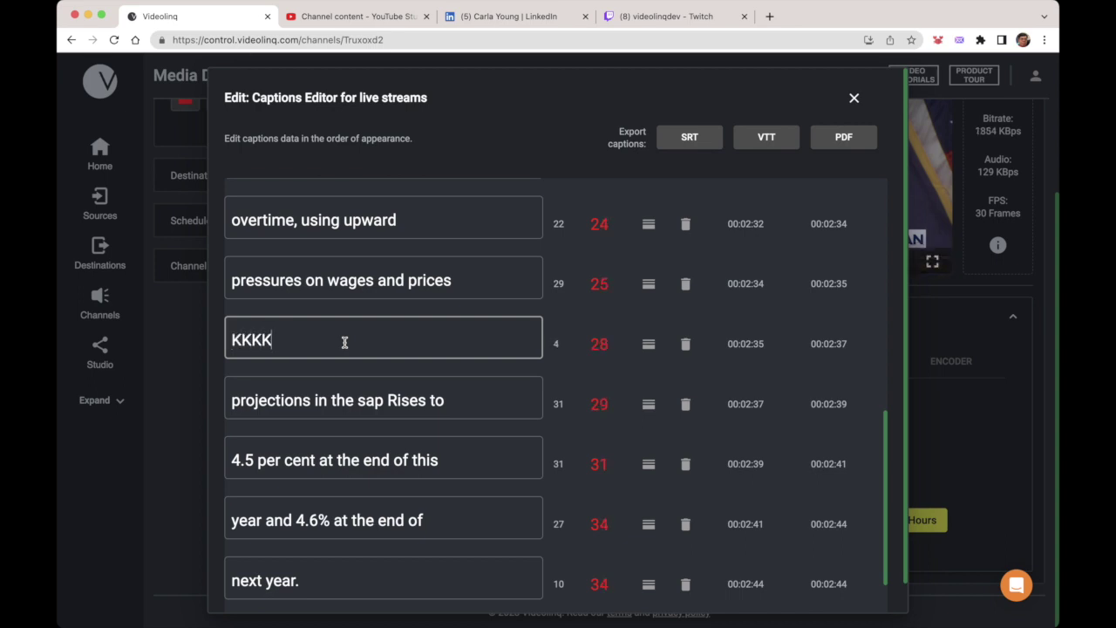
type("KKKKKKKKKKKKK")
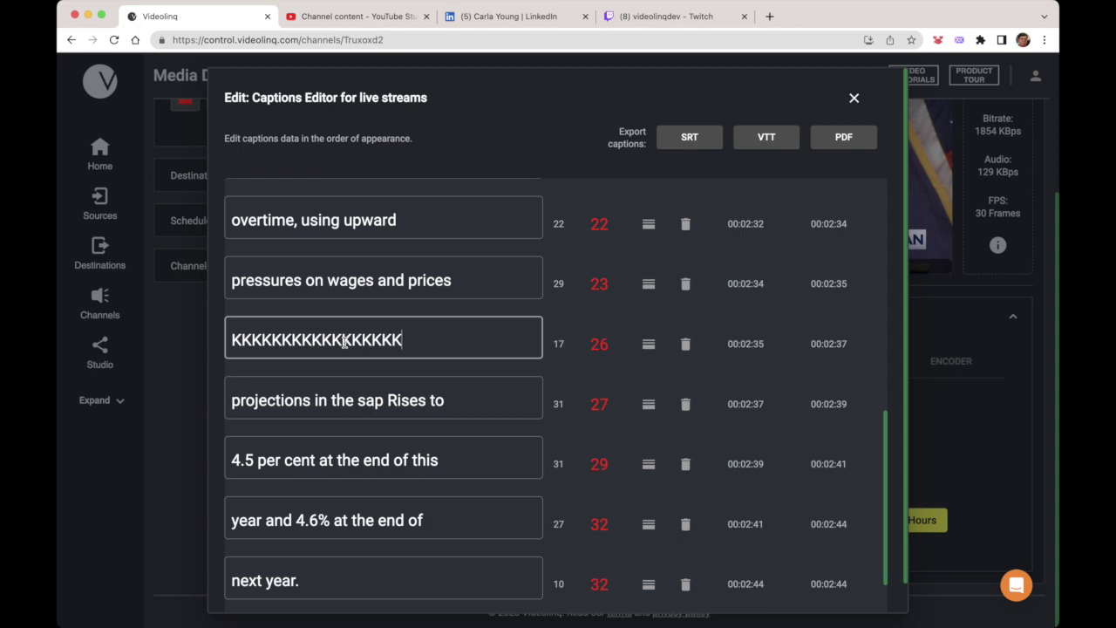
- Replace the caption "4.5 per cent at the end of this" with "NNNNNNNNNNNNNNNN"
left_click(462, 454)
key("BackSpace")
key("BackSpace")
key("BackSpace")
key("BackSpace")
key("BackSpace")
key("BackSpace")
key("BackSpace")
key("BackSpace")
key("BackSpace")
key("BackSpace")
key("BackSpace")
key("BackSpace")
key("BackSpace")
key("BackSpace")
key("BackSpace")
key("BackSpace")
key("BackSpace")
key("BackSpace")
key("BackSpace")
key("BackSpace")
key("BackSpace")
key("BackSpace")
key("BackSpace")
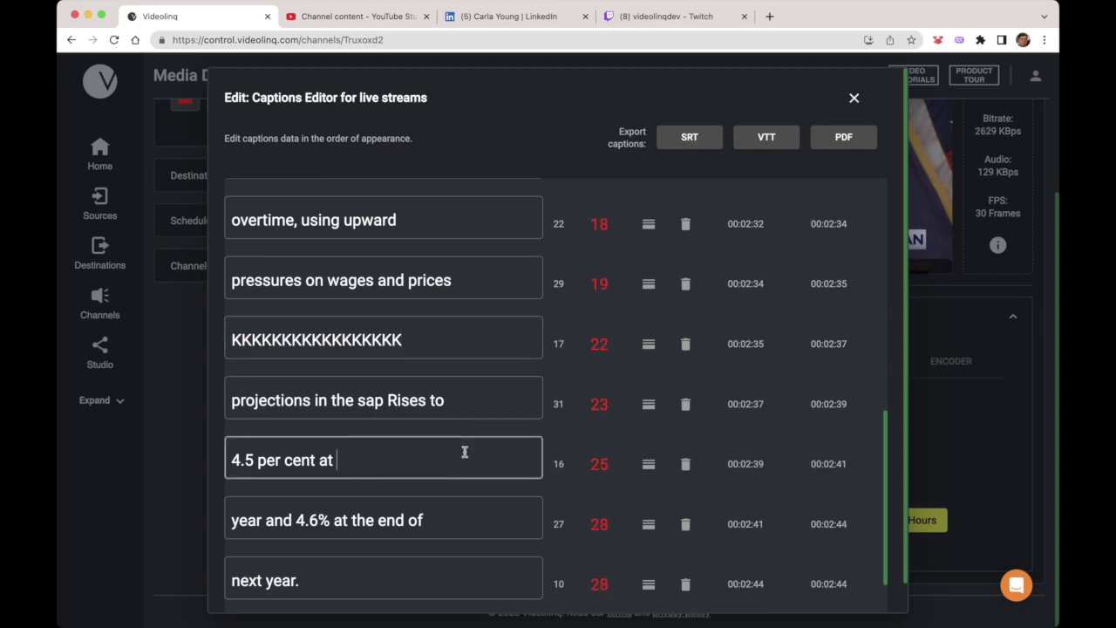
key("BackSpace")
key("BackSpace")
key("BackSpace")
key("BackSpace")
key("BackSpace")
key("BackSpace")
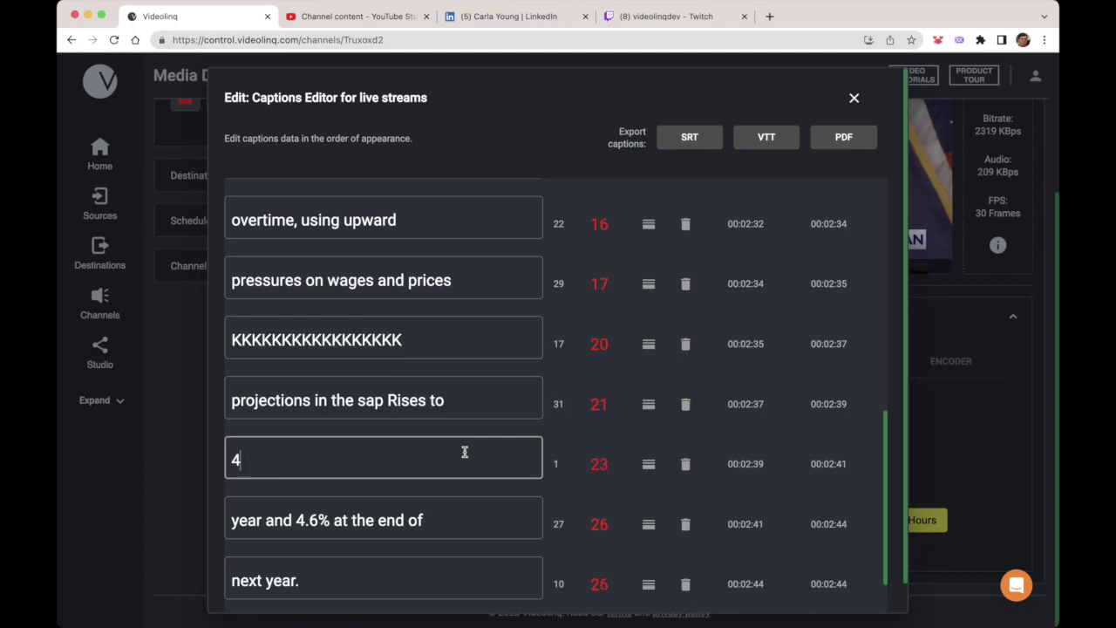
type("NNNNNN")
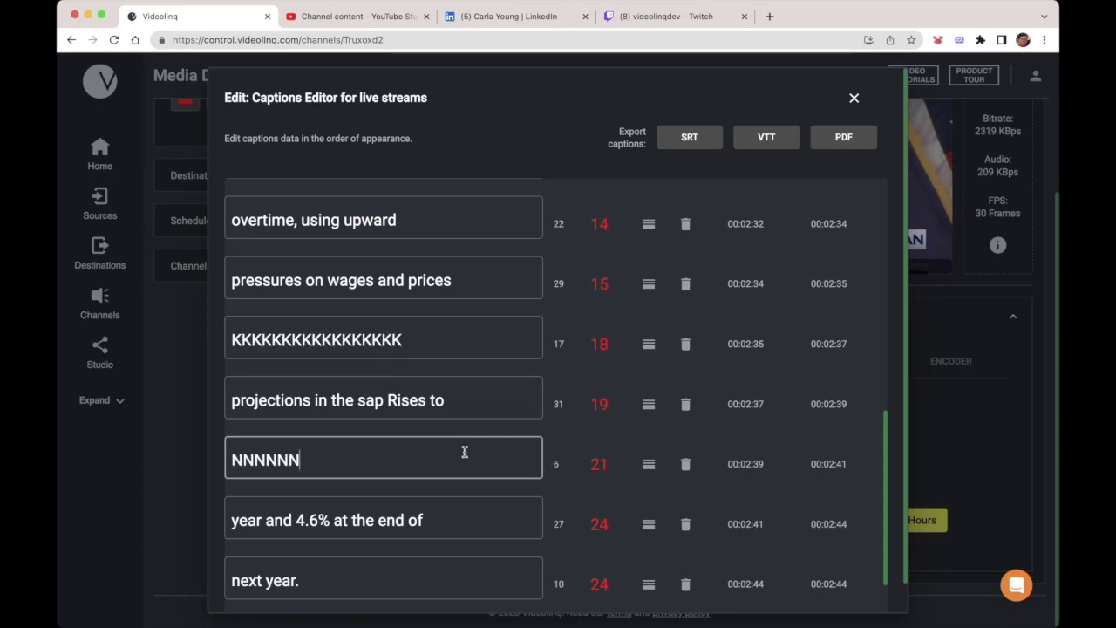
type("NNNNNNNNNN")
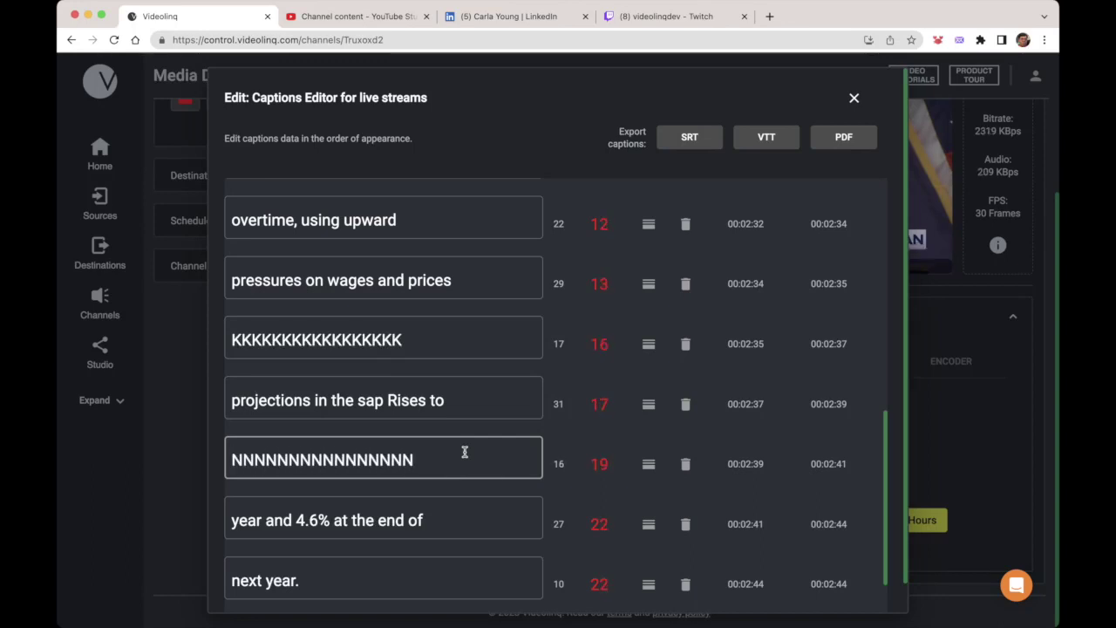
left_click(613, 440)
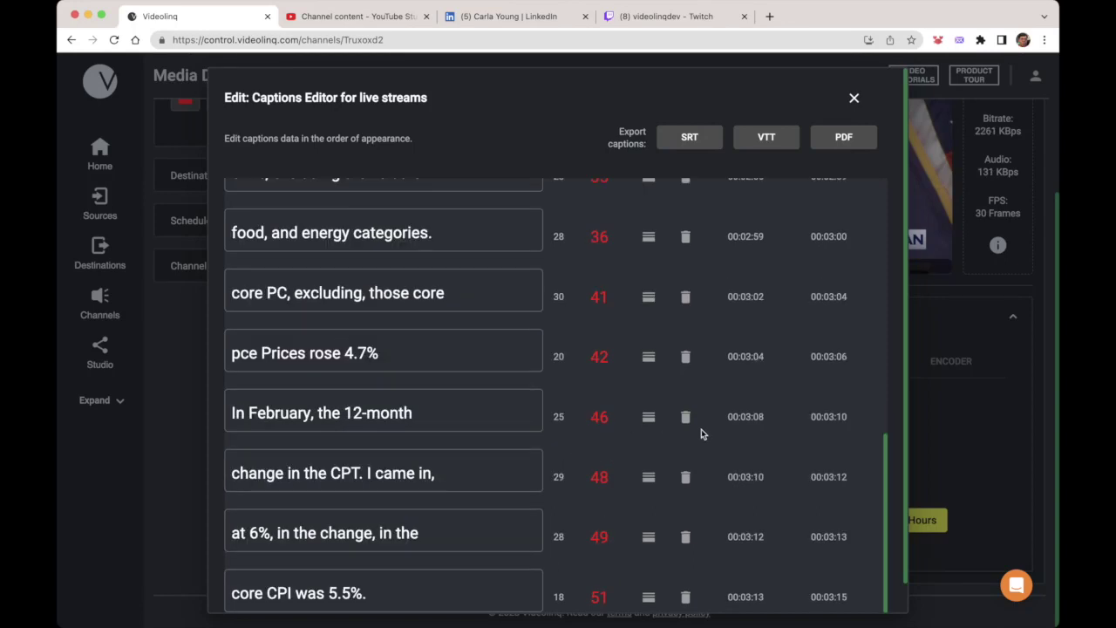
- Close the captions editor and watch the video player for the edited captions
left_click(958, 443)
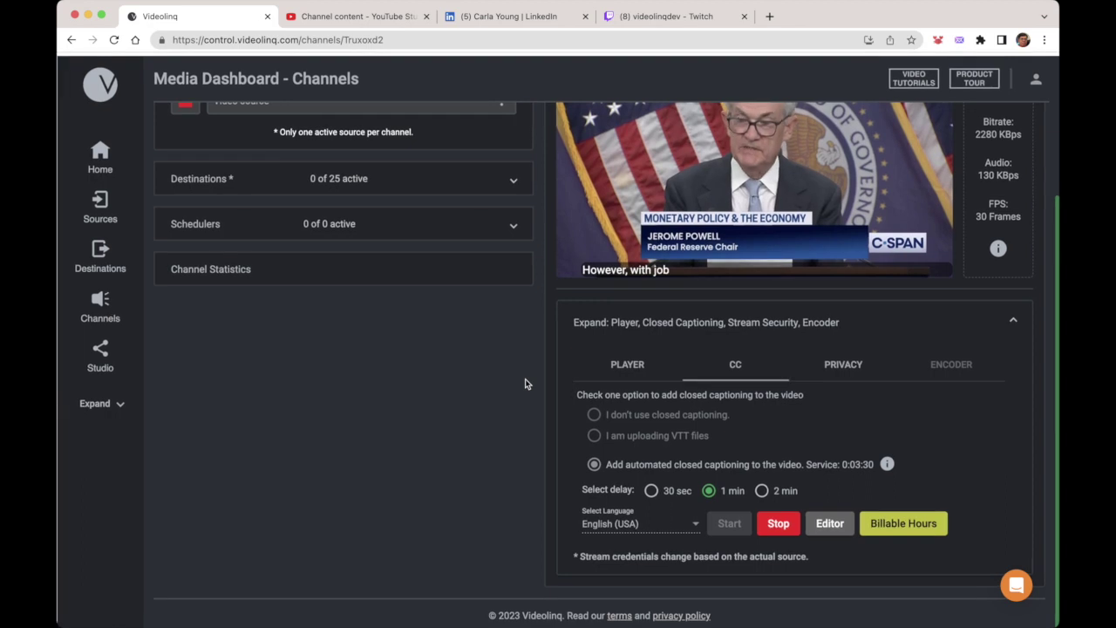
scroll(525, 384, "up", 2)
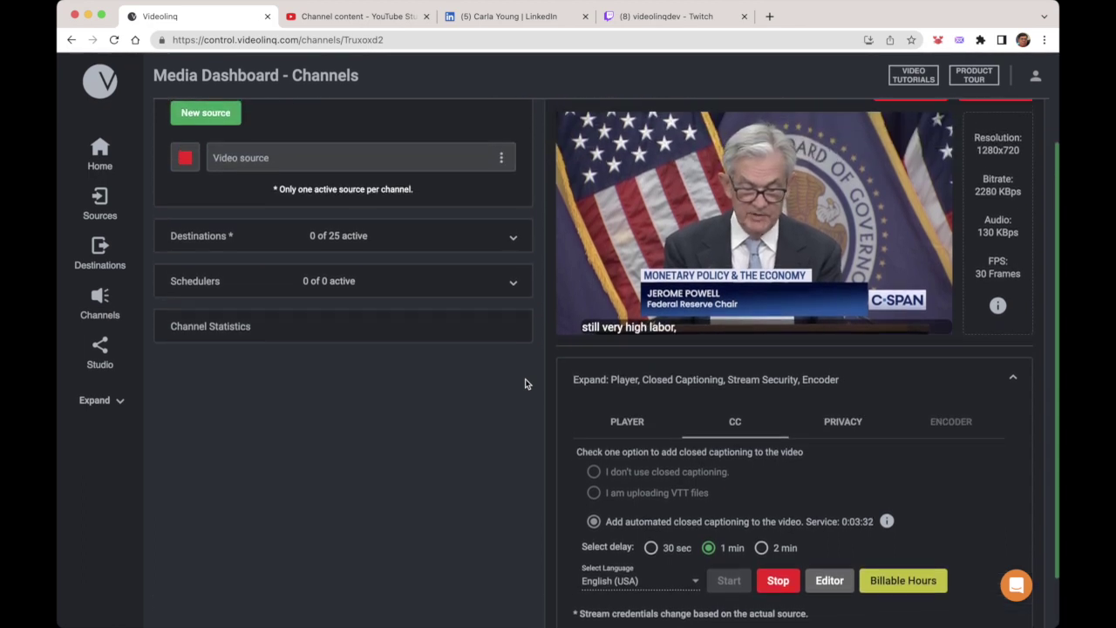
- Show the channel's player settings and start streaming to all its destinations: Twitch, YouTube and LinkedIn
scroll(525, 380, "up", 1)
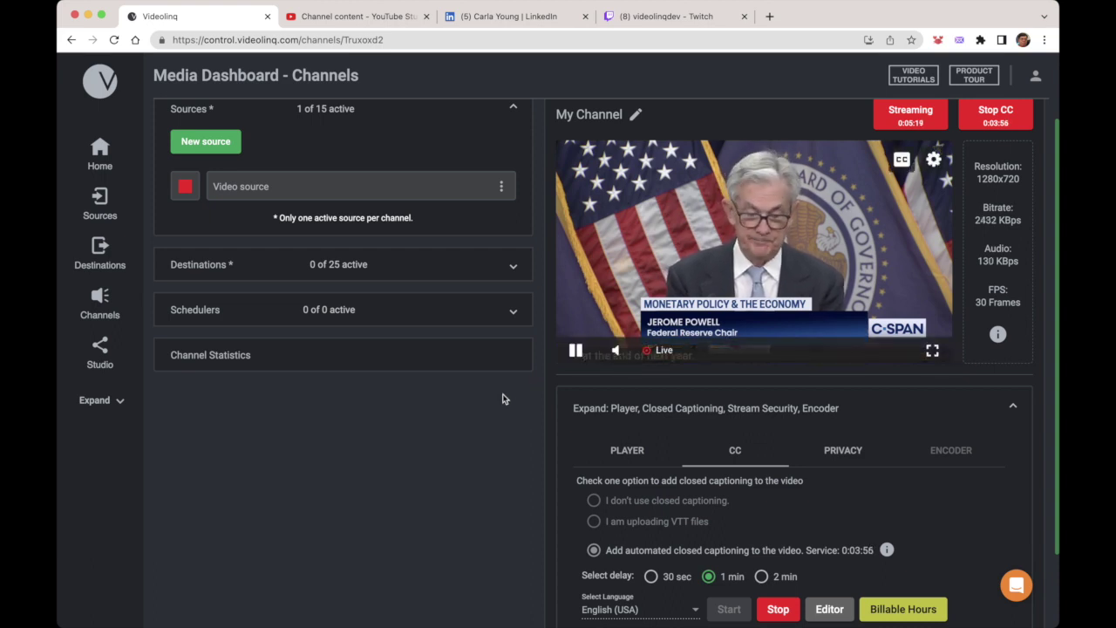
left_click(627, 451)
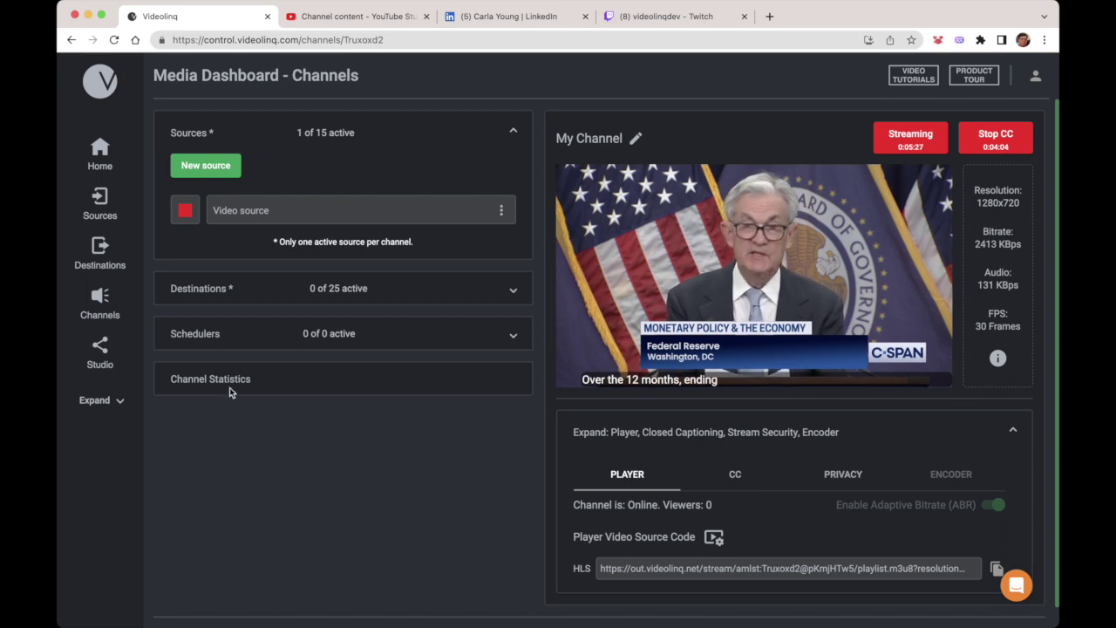
left_click(219, 292)
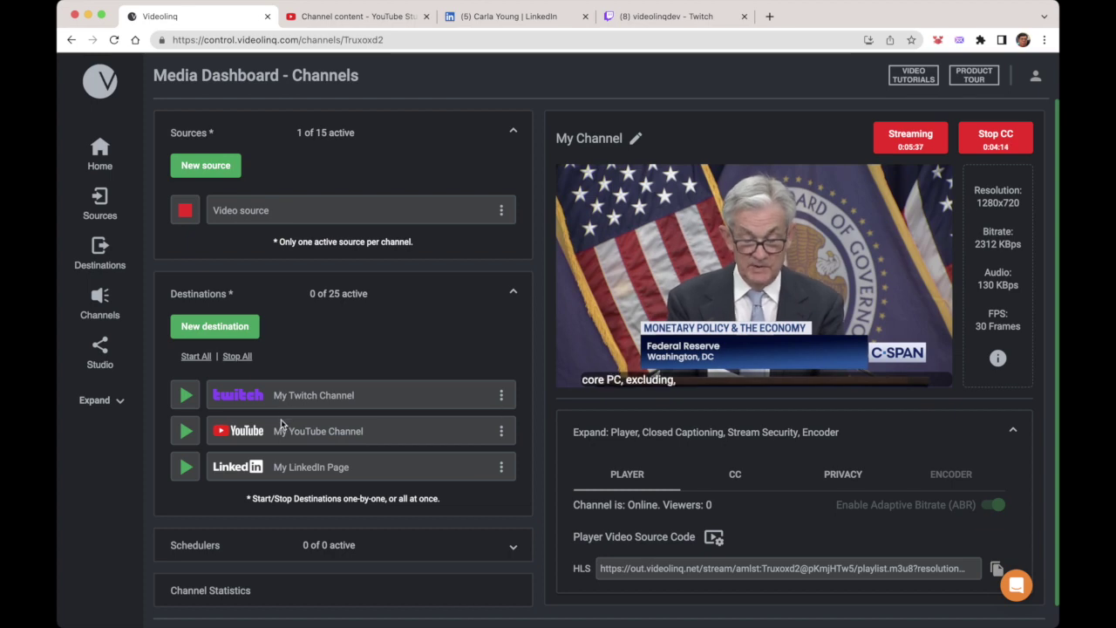
left_click(196, 357)
left_click(517, 365)
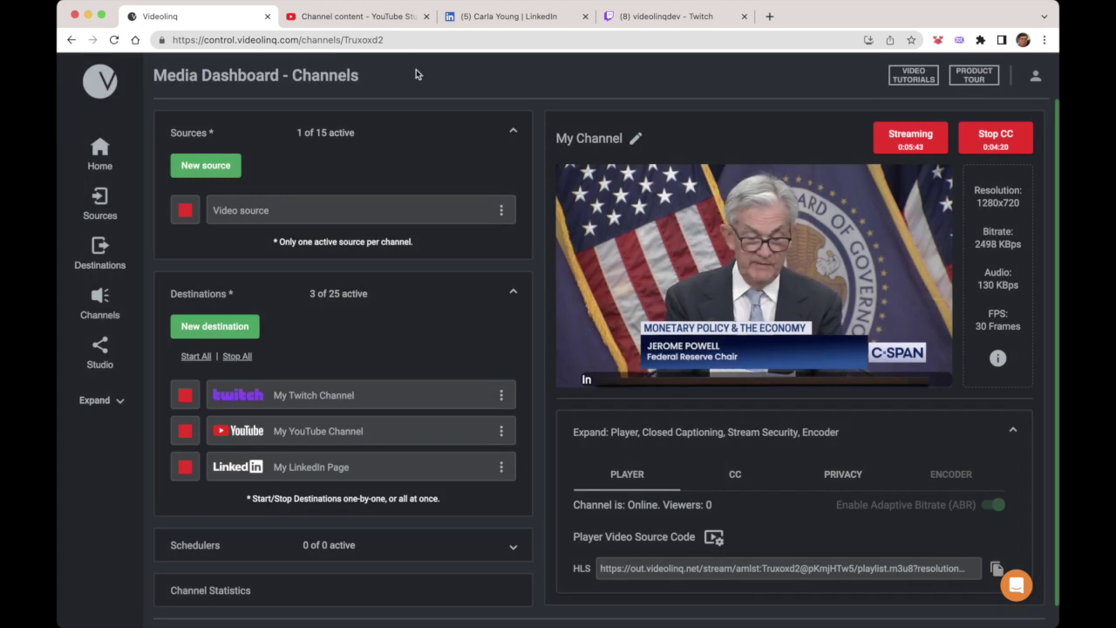
- Open the Demo live stream's watch page from YouTube Studio, close the video details page and reload the stream
left_click(379, 17)
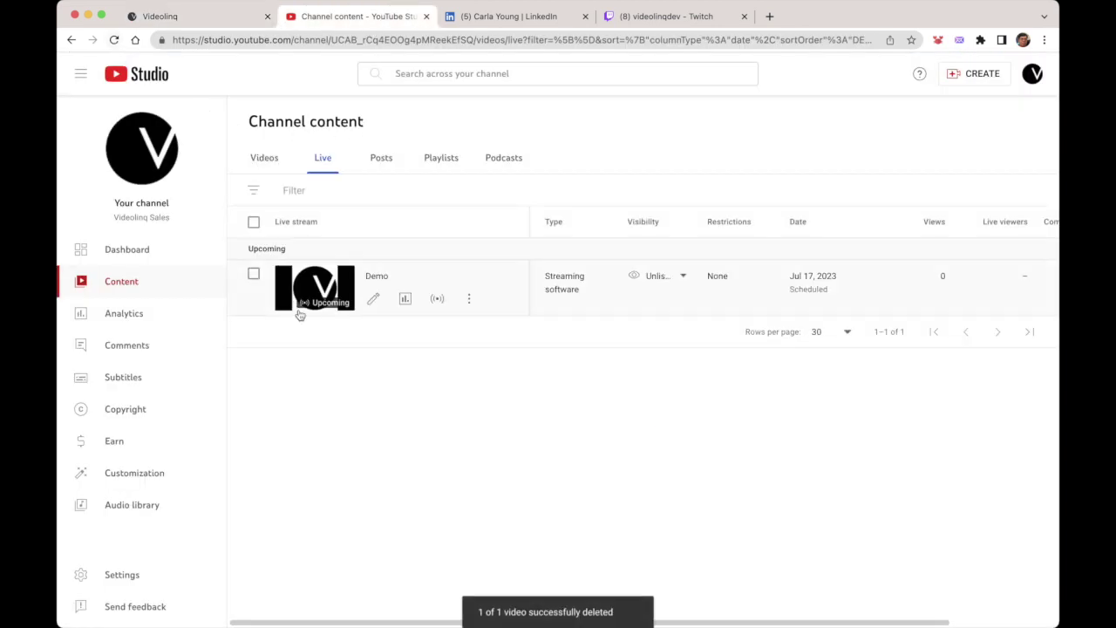
left_click(305, 295)
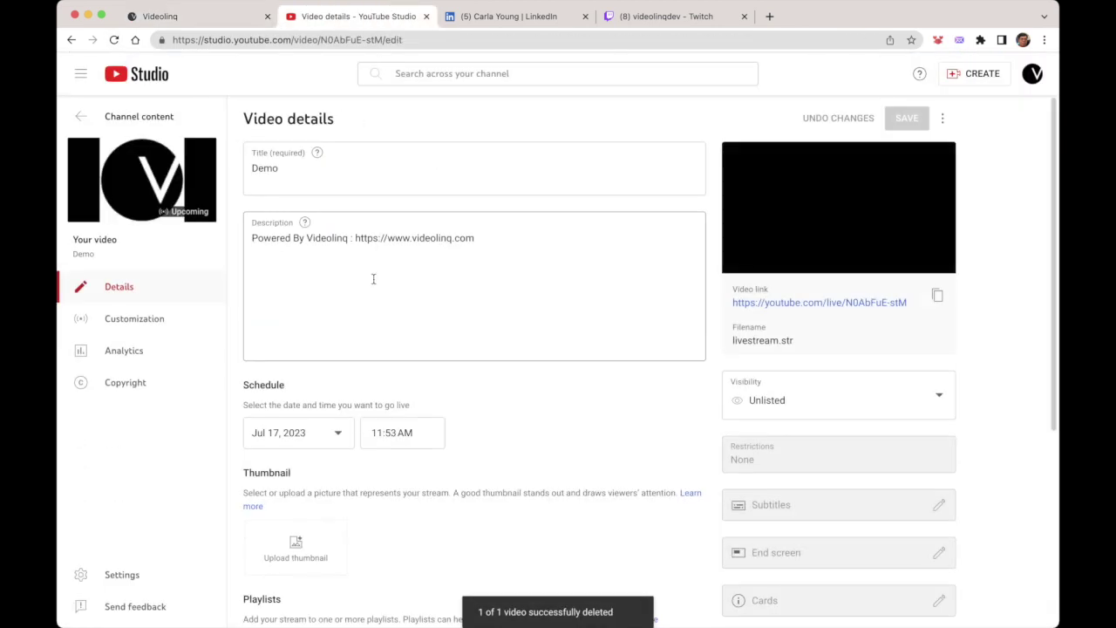
left_click(851, 305)
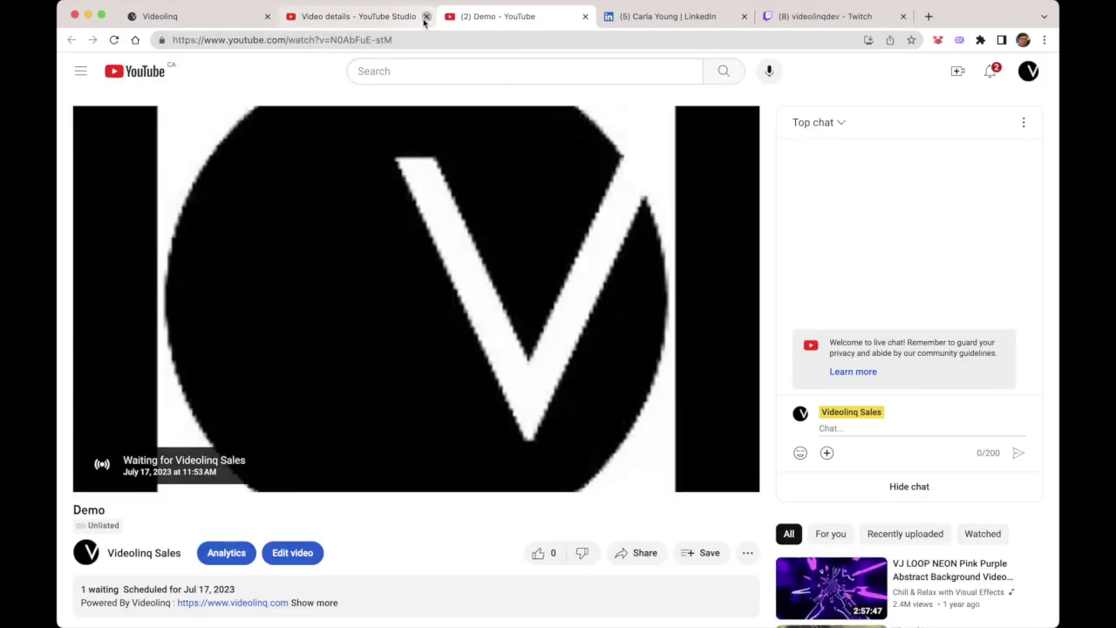
left_click(425, 17)
left_click(114, 41)
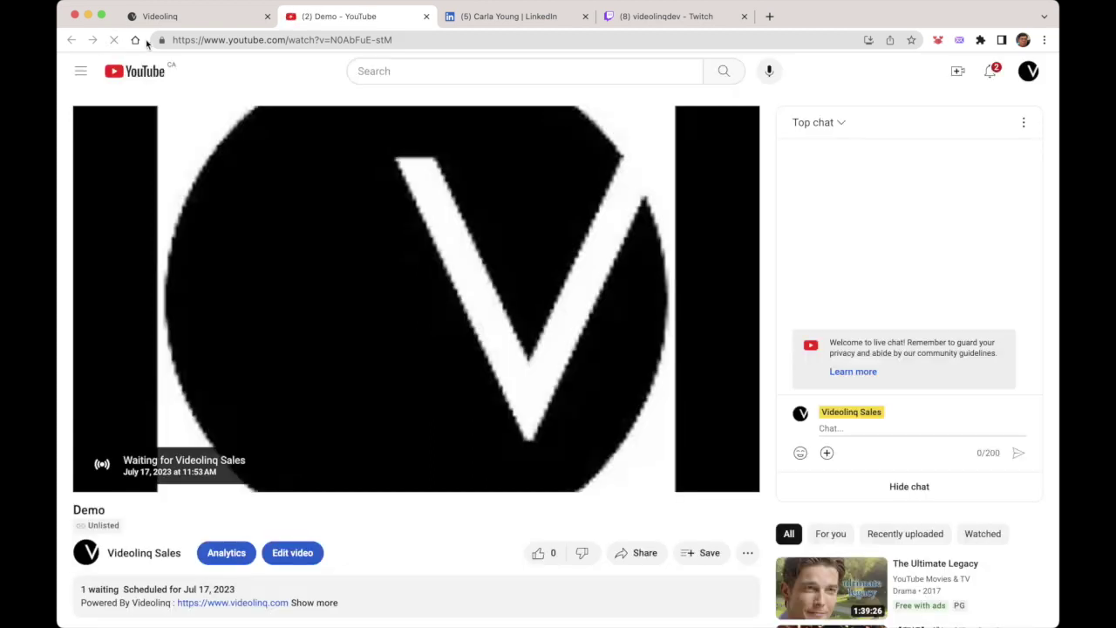
- Refresh the LinkedIn profile page, switch to the Twitch stream and toggle its captions off and back on
left_click(511, 21)
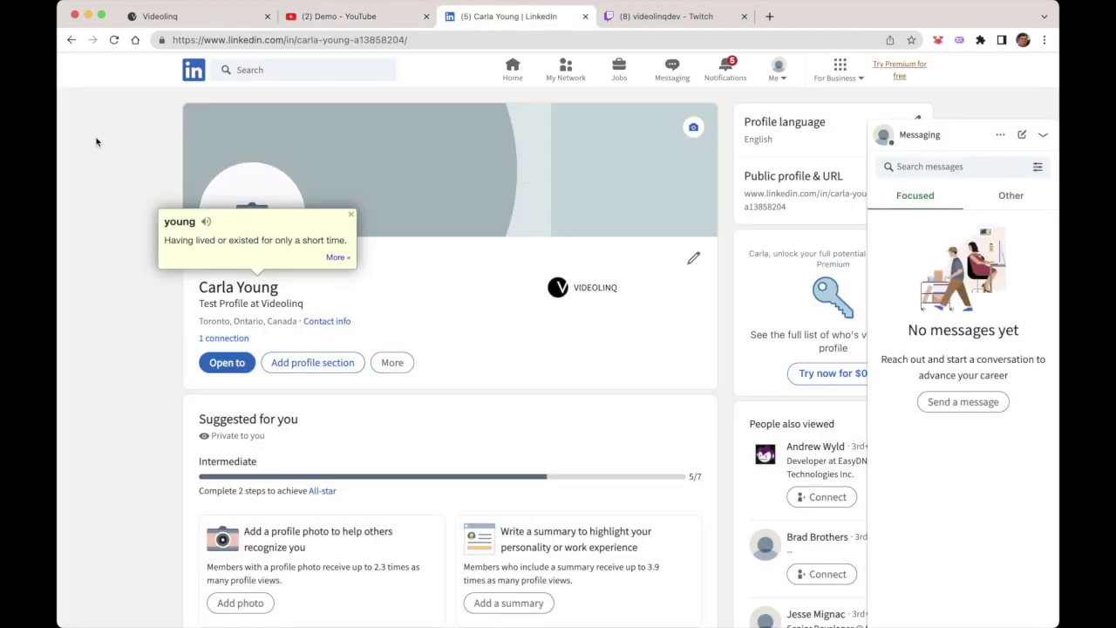
left_click(114, 40)
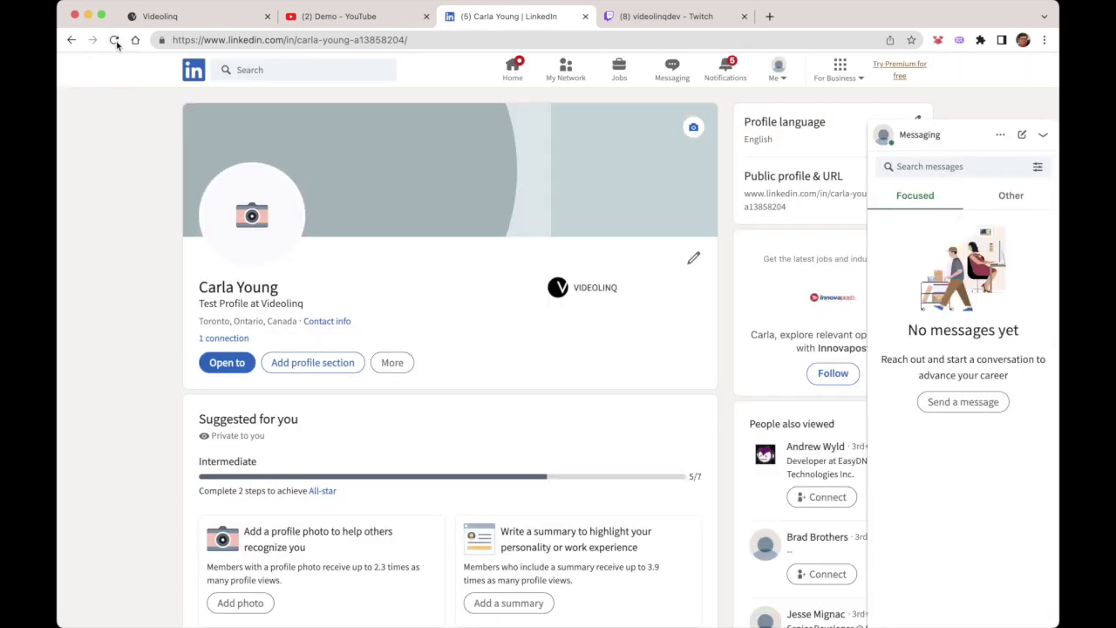
left_click(634, 17)
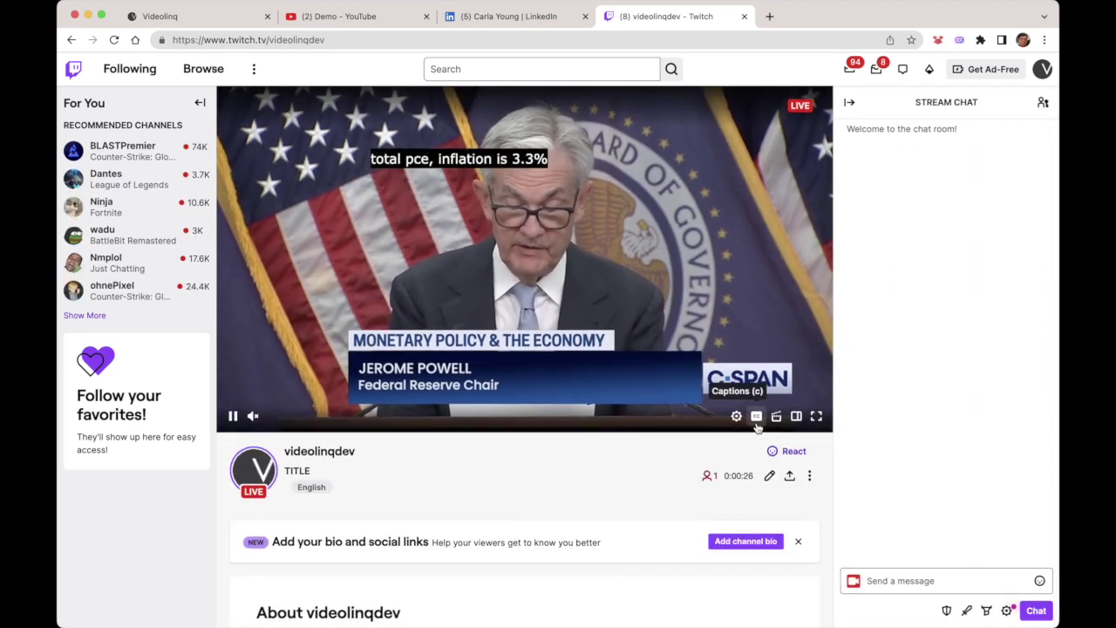
left_click(757, 425)
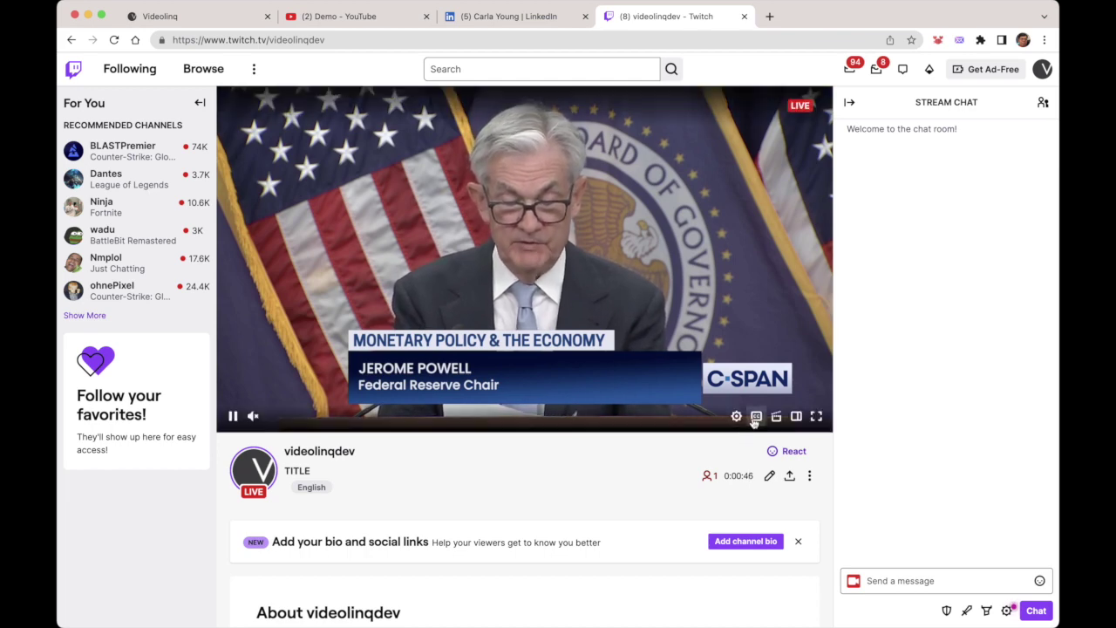
left_click(756, 418)
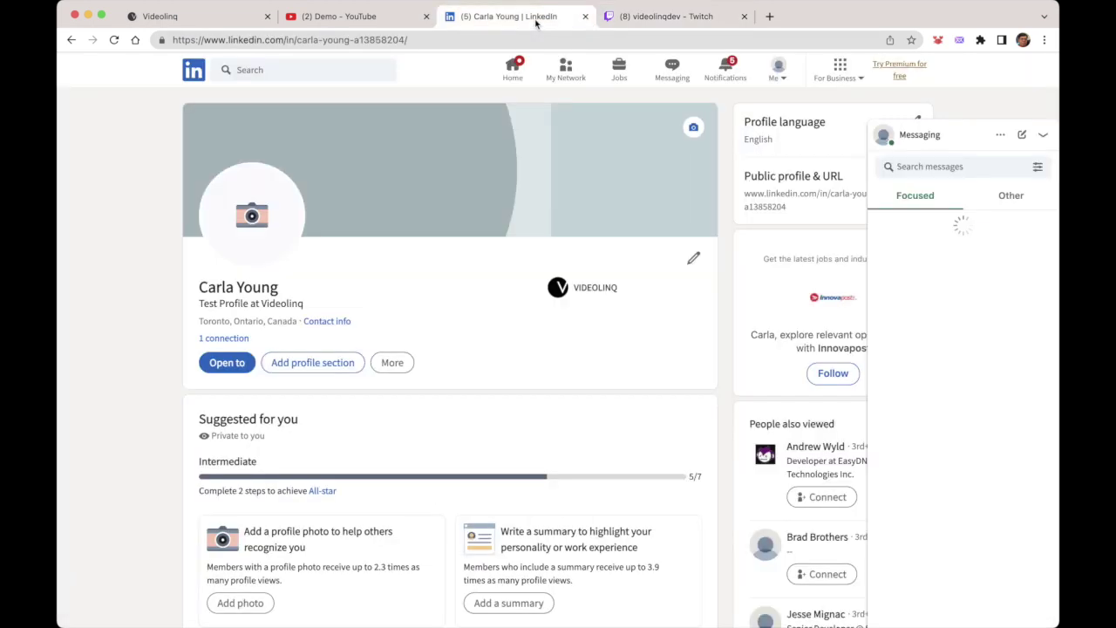
- Reload the LinkedIn profile page again and check the Demo stream on YouTube for closed captions
left_click(534, 16)
left_click(114, 40)
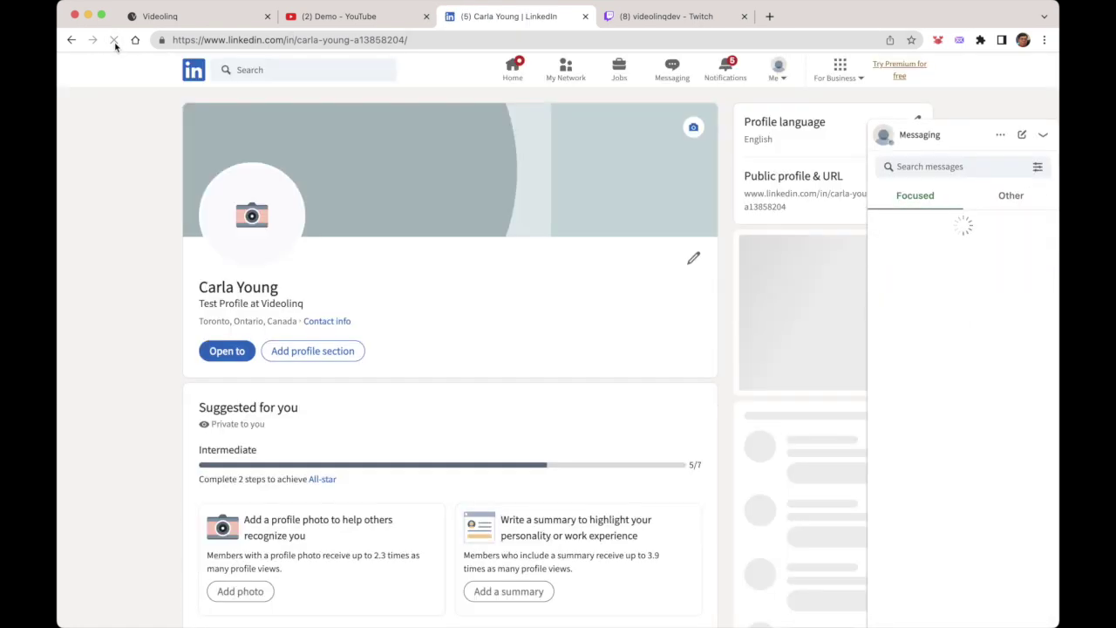
left_click(114, 41)
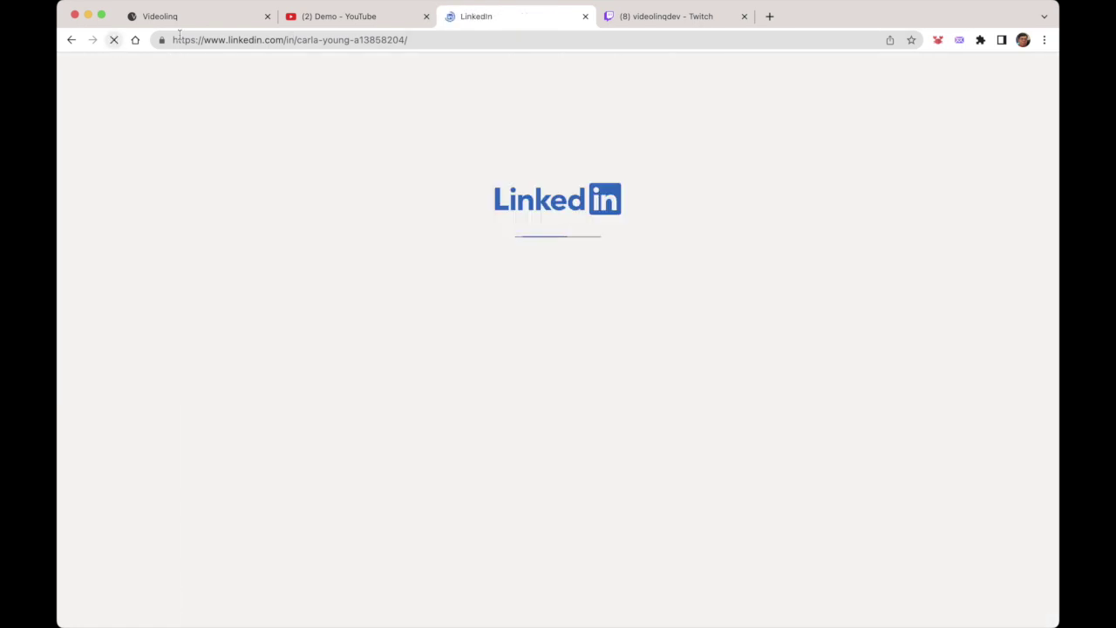
left_click(351, 17)
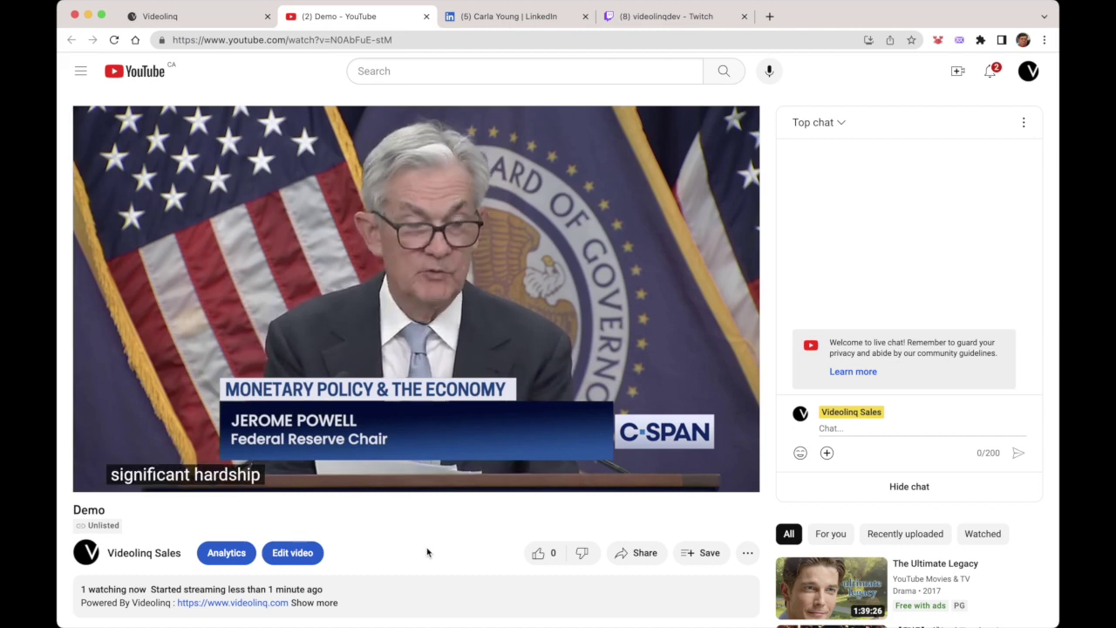
- Return to the Videolinq channel, review the incoming captions in the live captions editor and close it
left_click(238, 18)
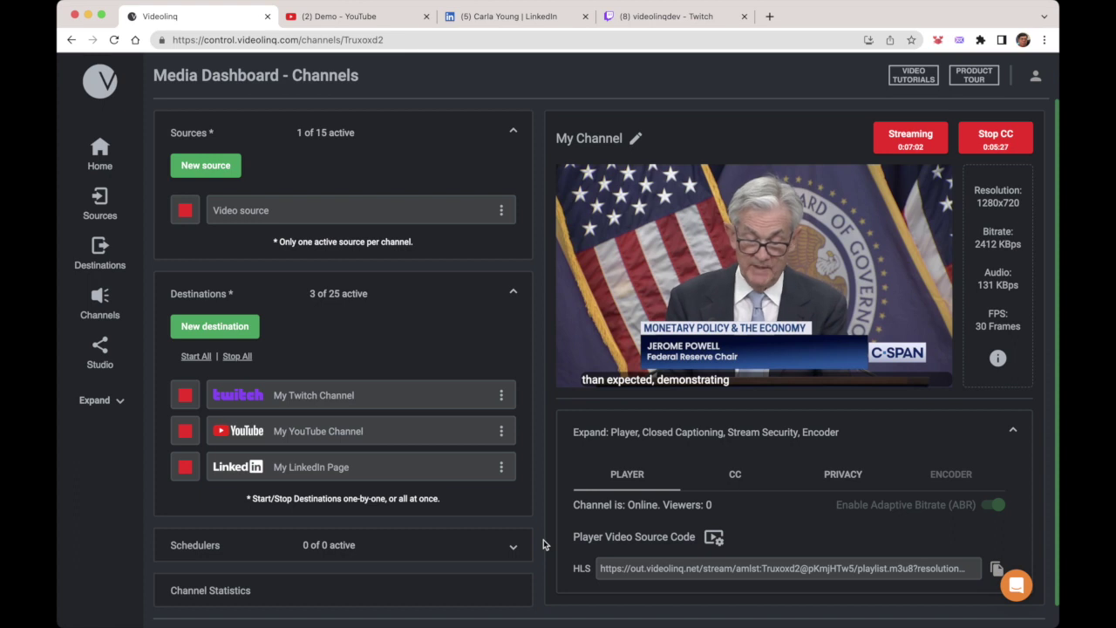
left_click(735, 480)
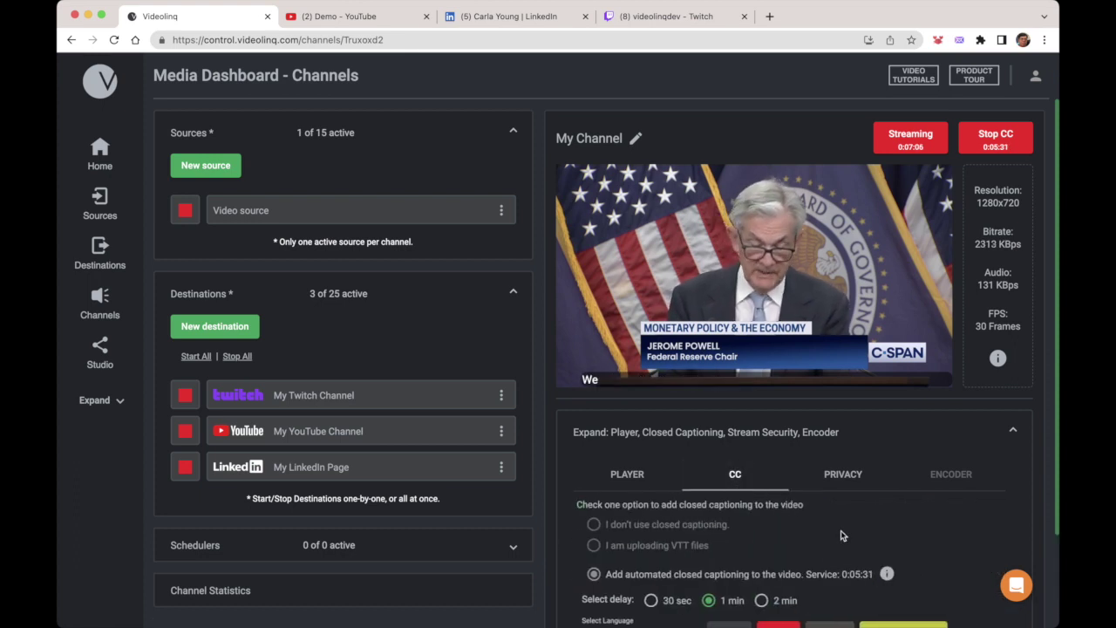
scroll(840, 532, "down", 3)
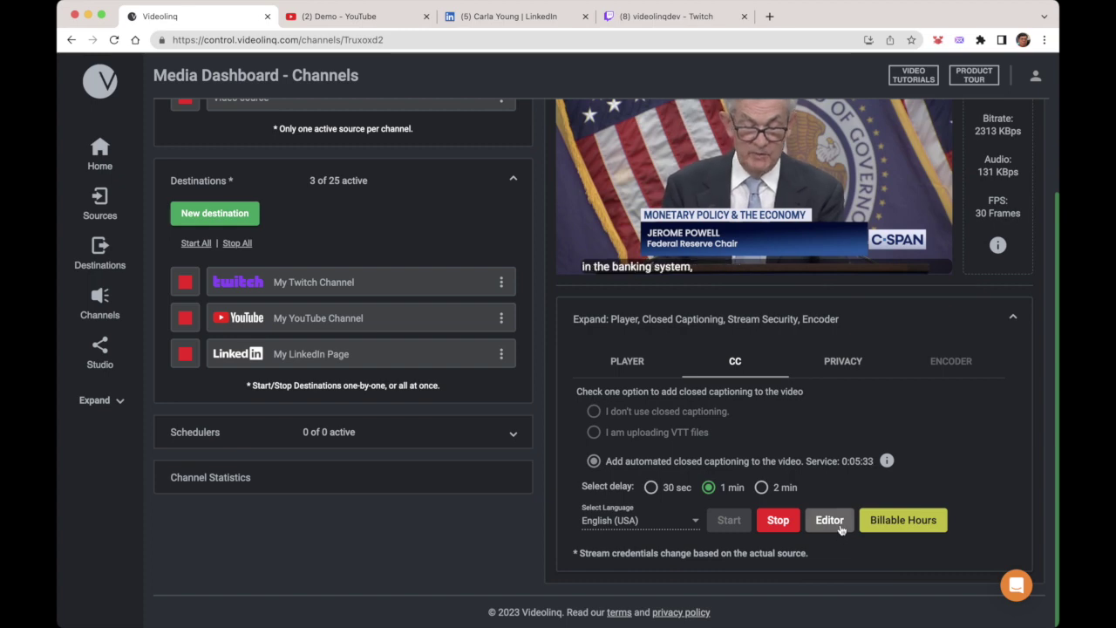
left_click(841, 529)
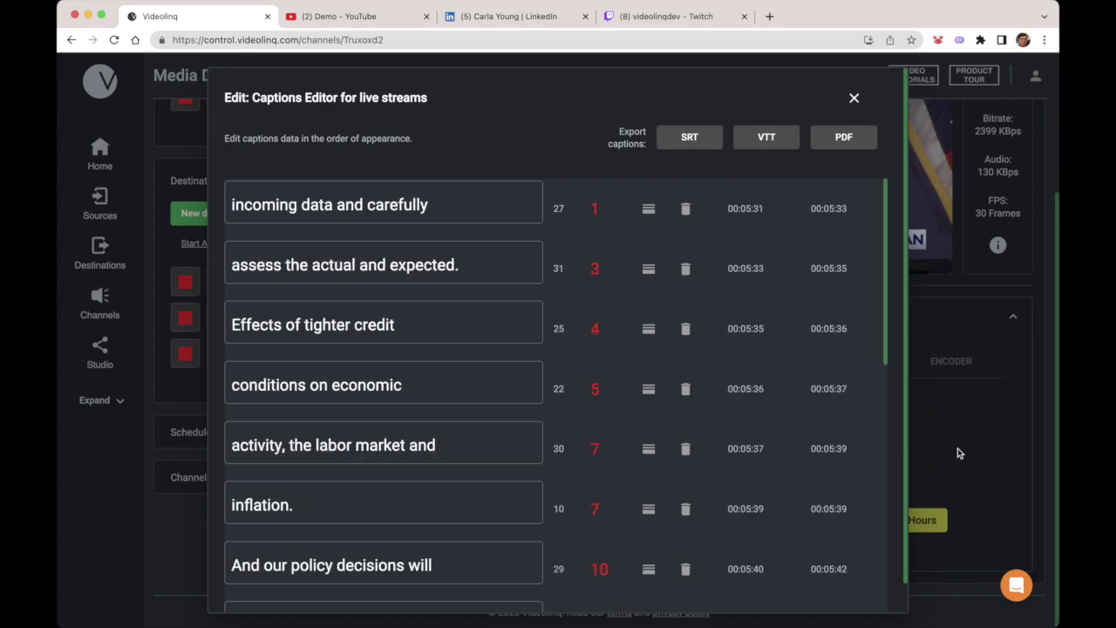
key("Escape")
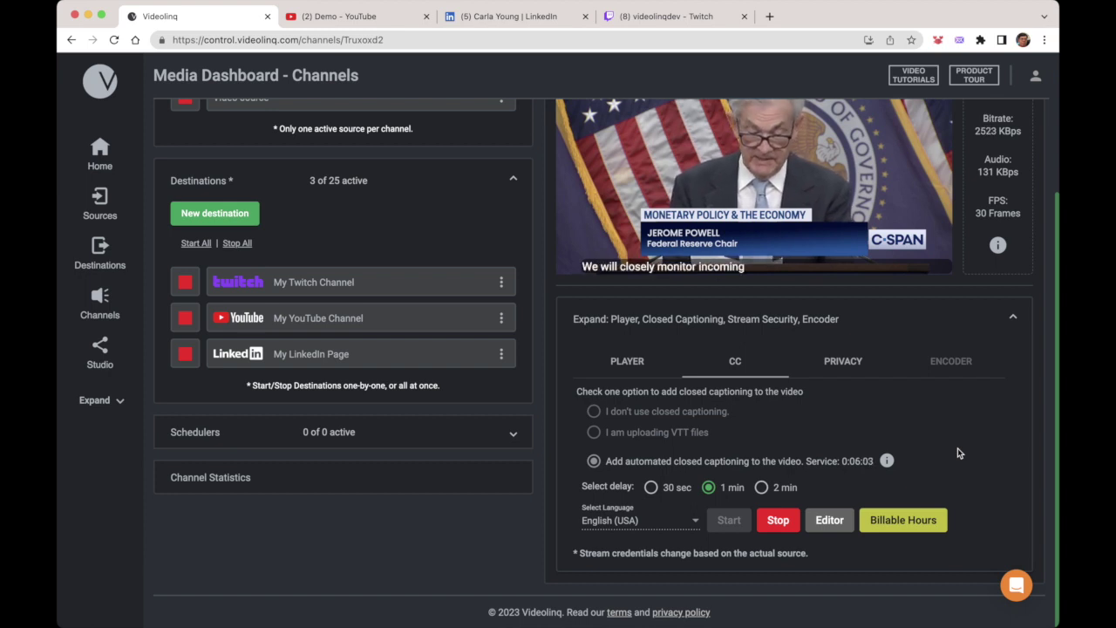
- Open the Demo project in Social Media Studio and inspect its live stream monitor and captions editor
left_click(100, 353)
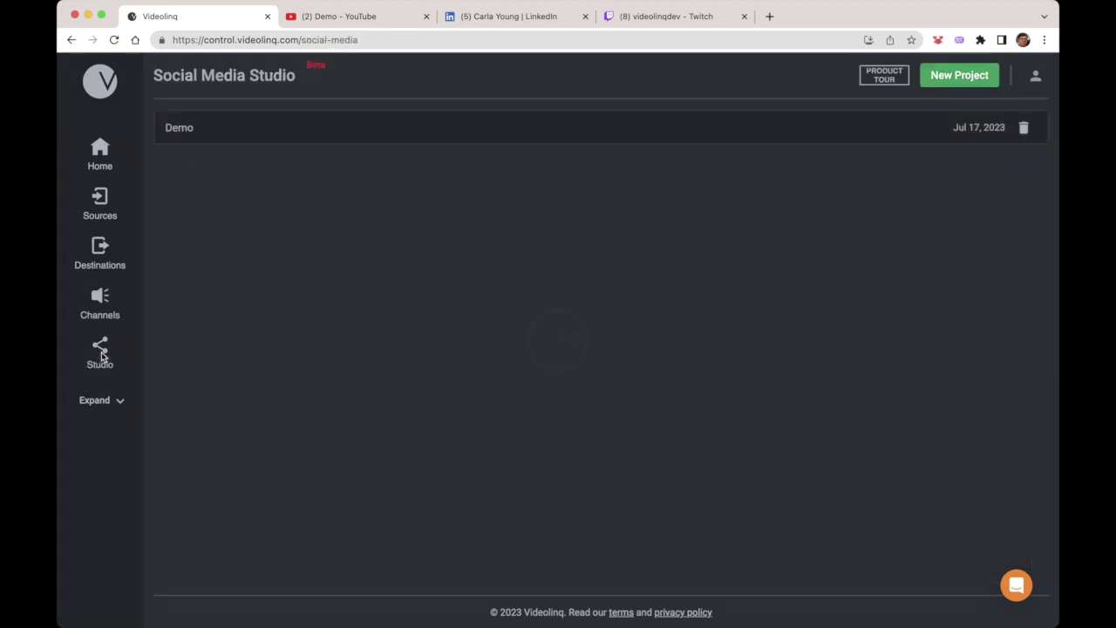
left_click(529, 130)
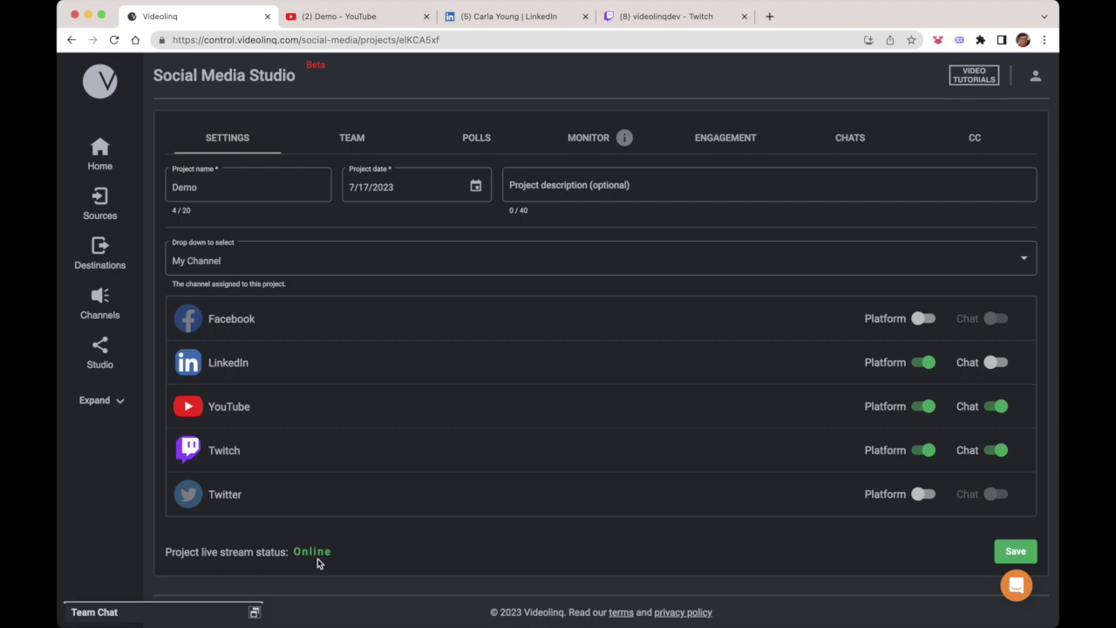
left_click(576, 141)
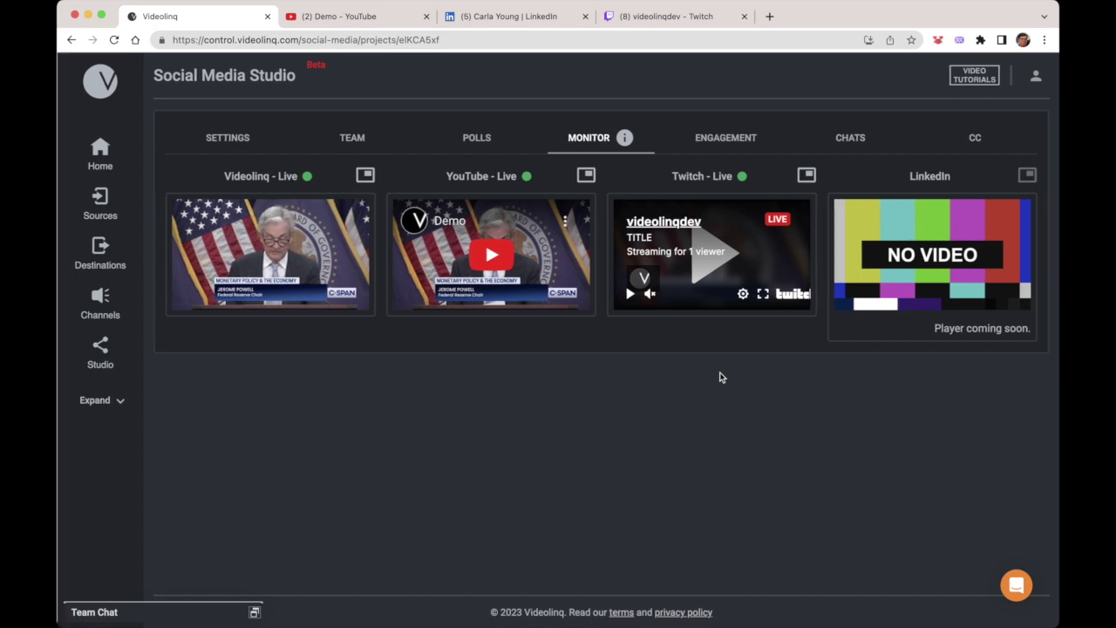
left_click(981, 144)
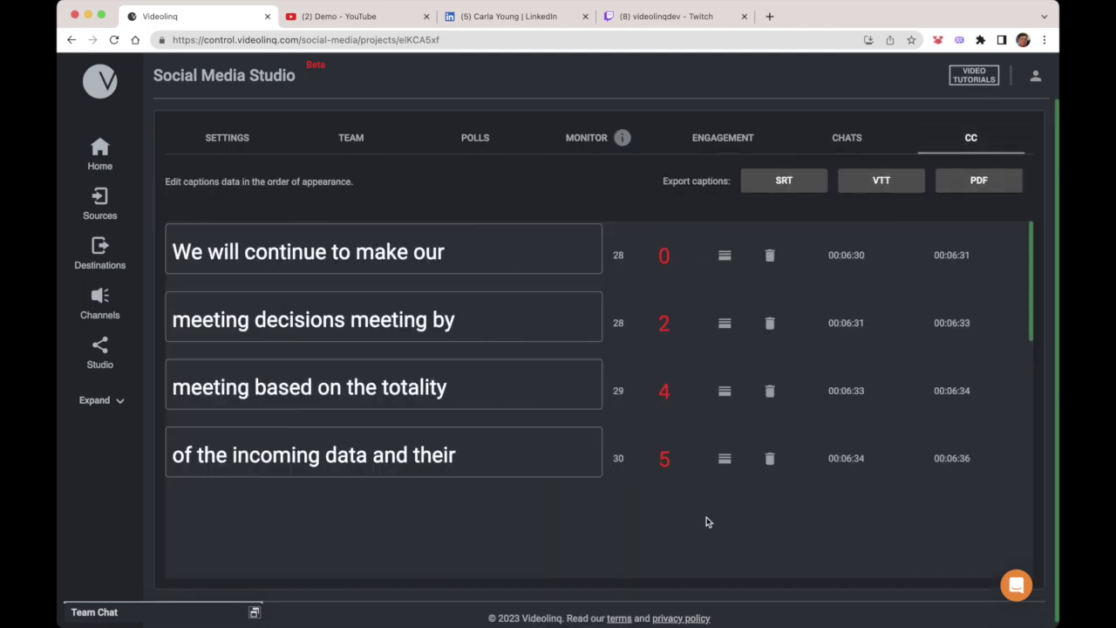
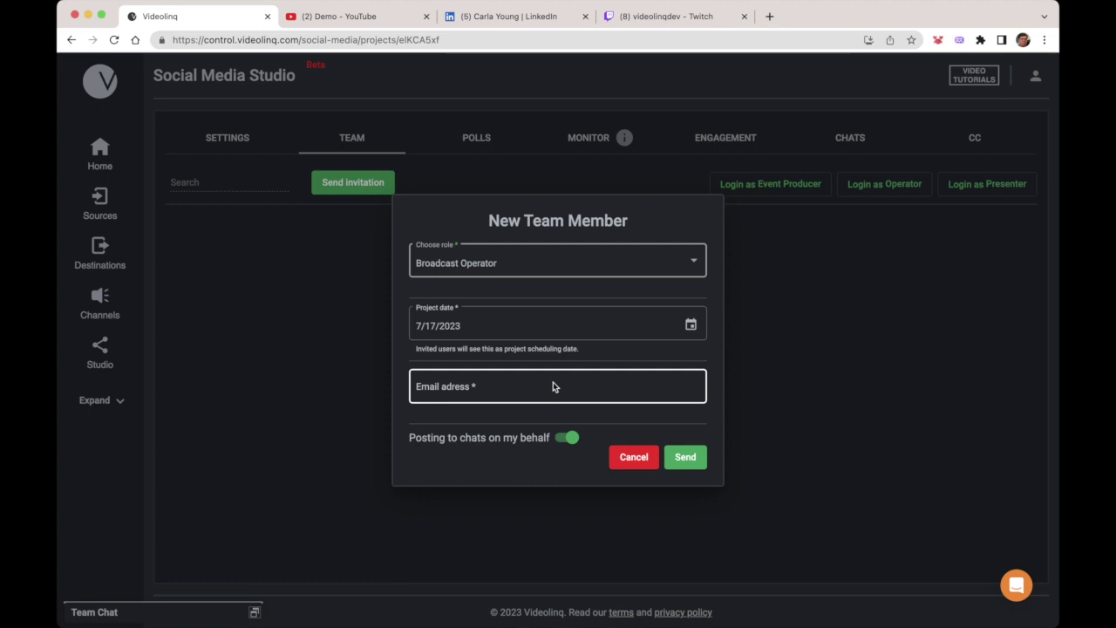
- Cancel the new team member invitation and log in as Operator to review the Demo project's live captions
left_click(628, 459)
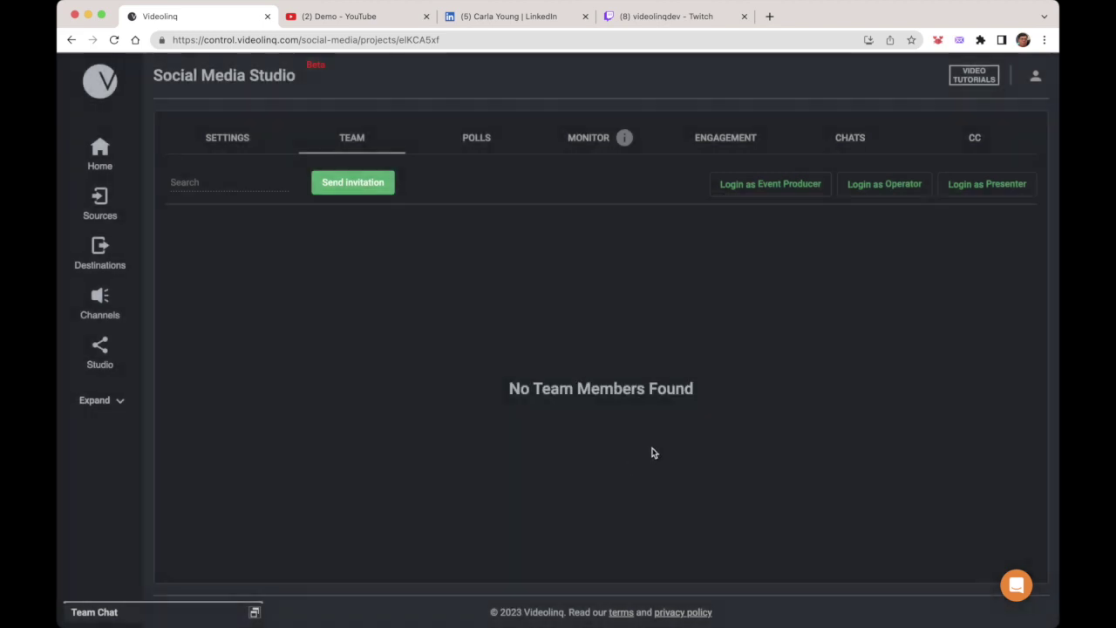
left_click(885, 184)
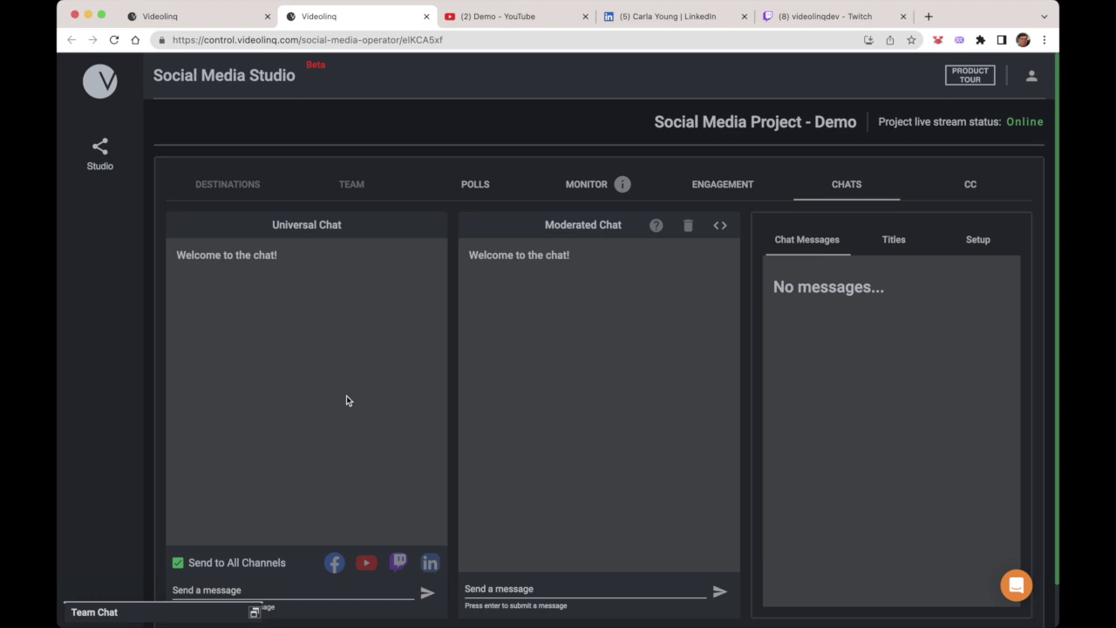
left_click(968, 186)
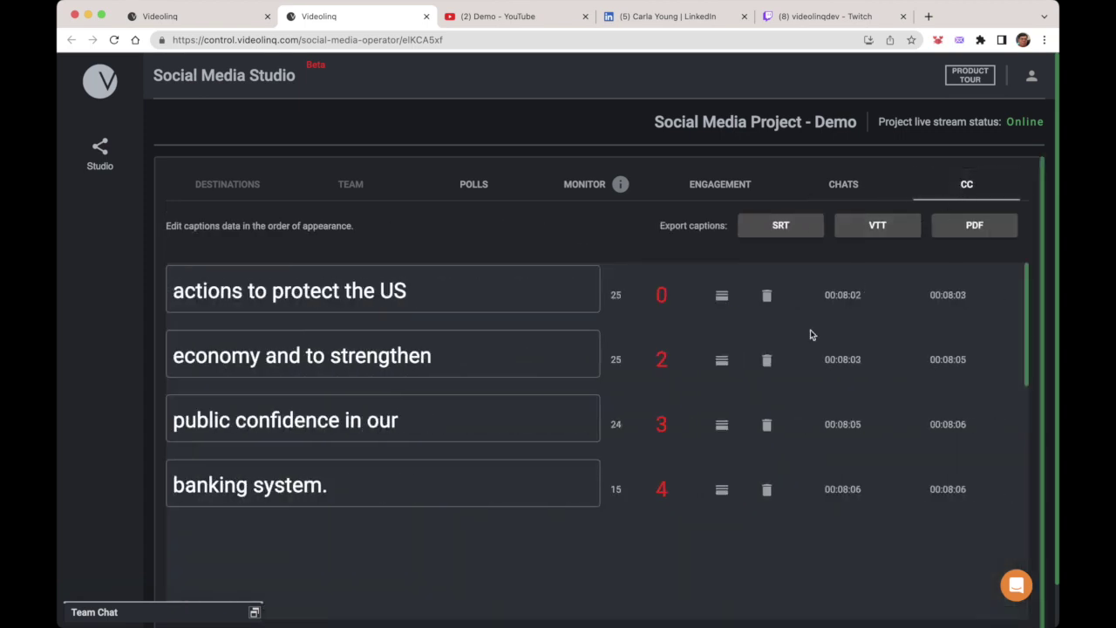
scroll(728, 509, "down", 10)
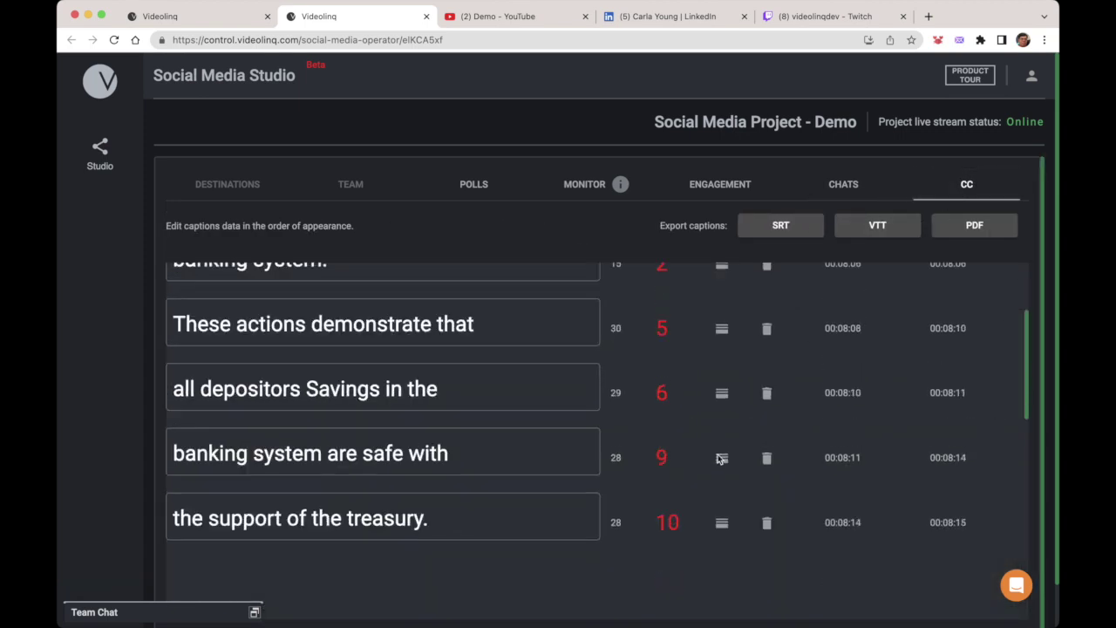
scroll(718, 460, "down", 5)
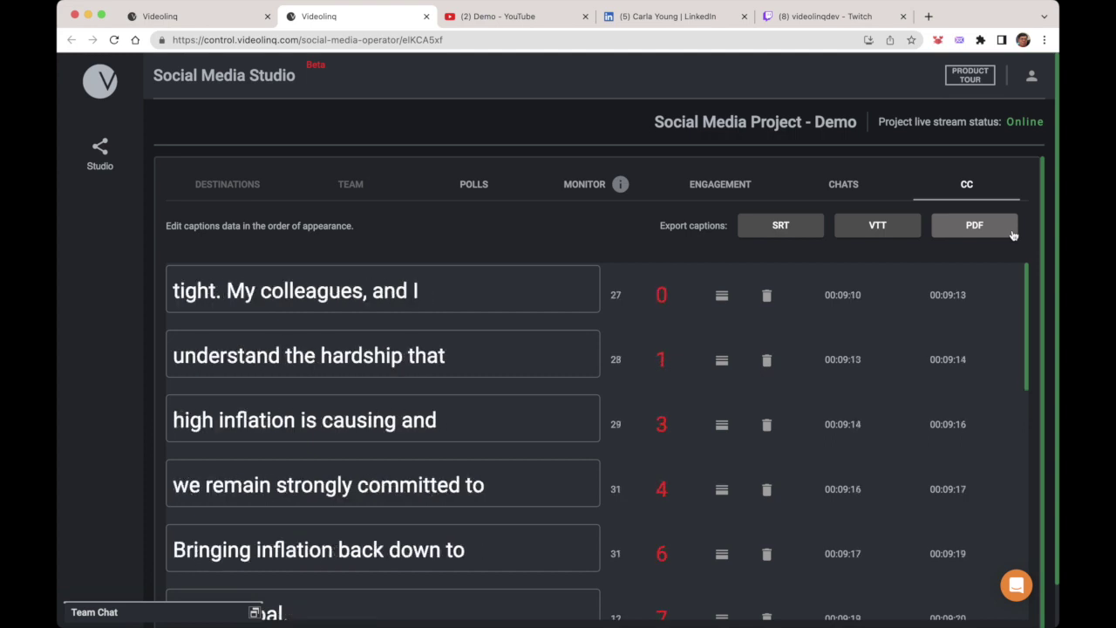
- Reopen My Channel in the main Videolinq dashboard and check the captions on the Twitch stream
left_click(218, 19)
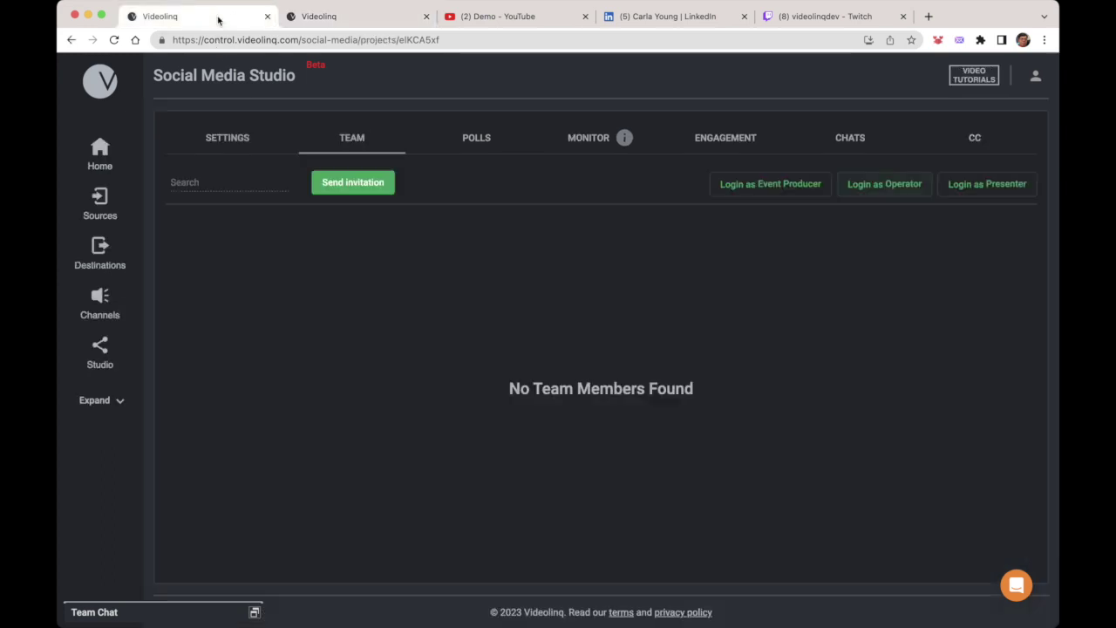
left_click(100, 301)
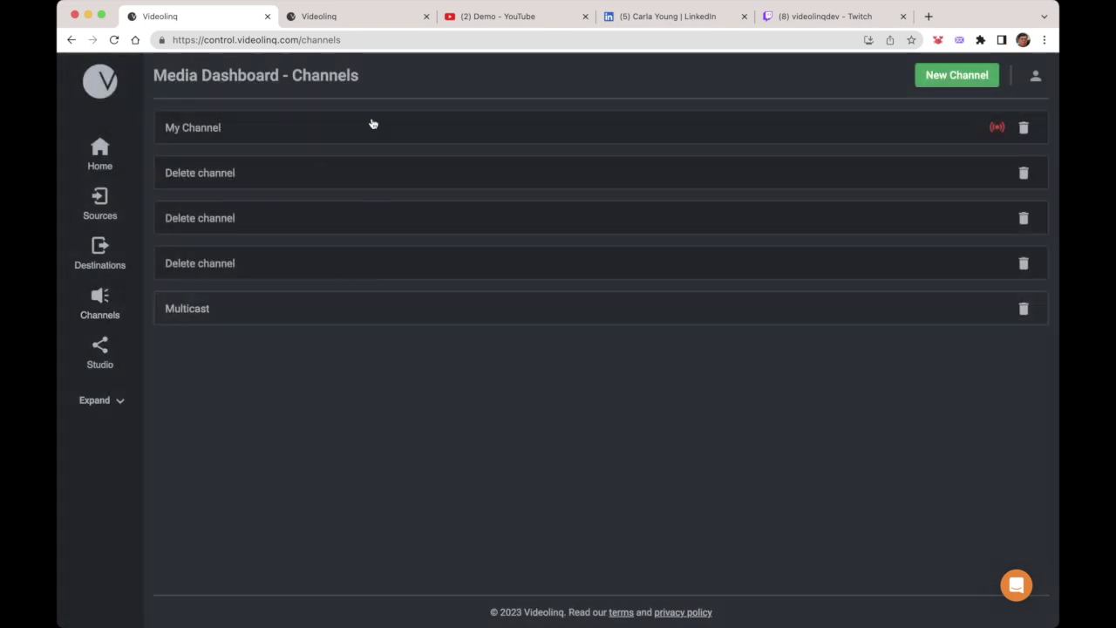
left_click(368, 131)
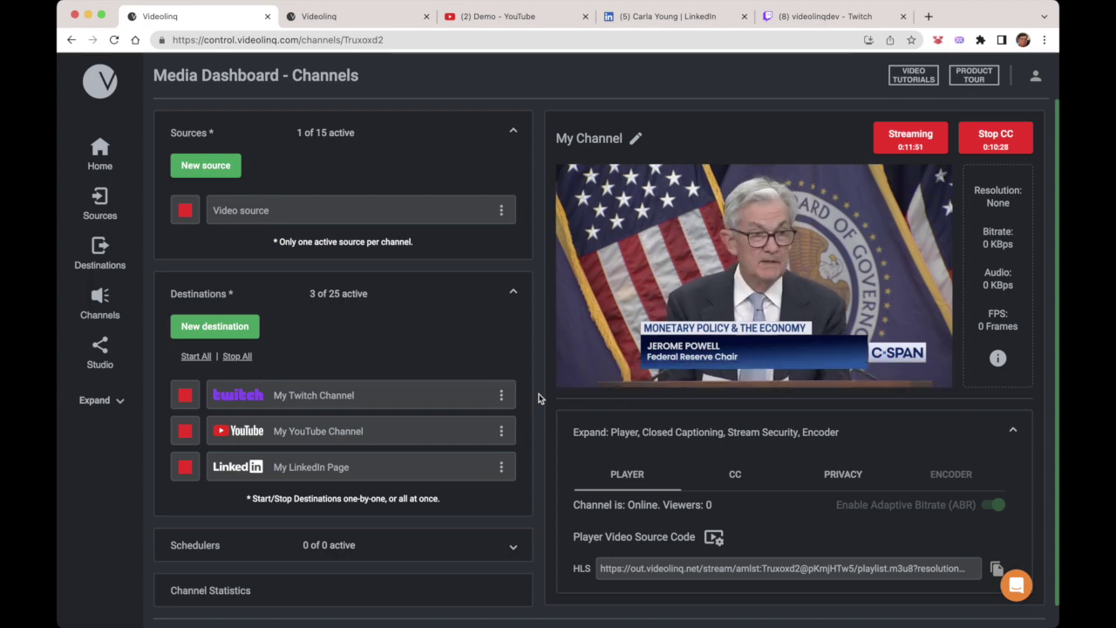
left_click(798, 16)
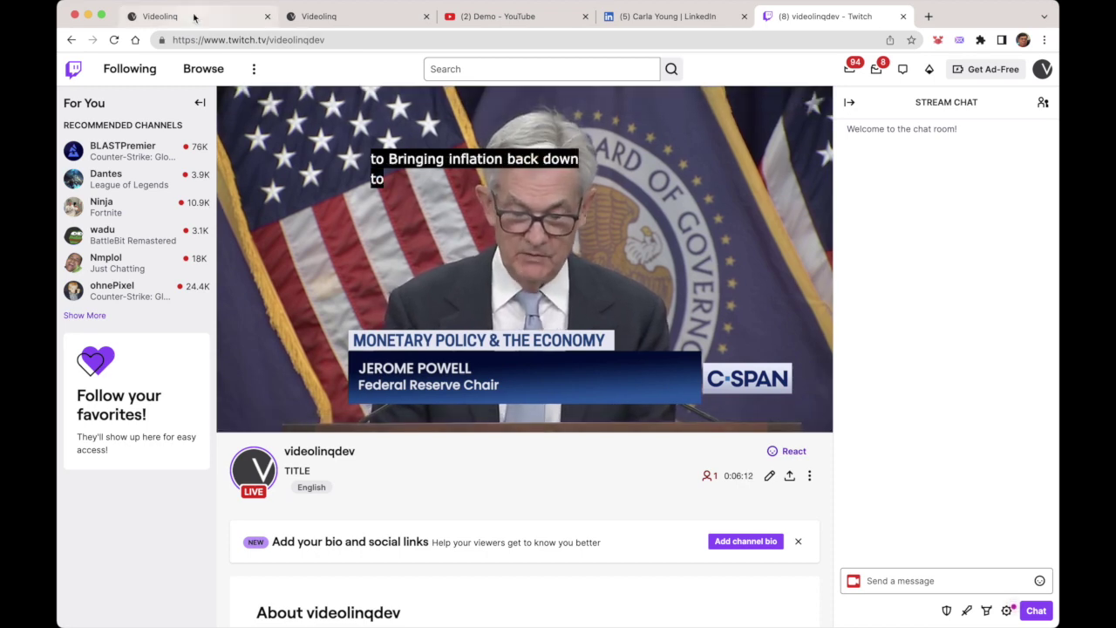
- Return to the Videolinq channel dashboard, stop all of My Channel's destinations and turn off its closed captioning
left_click(194, 15)
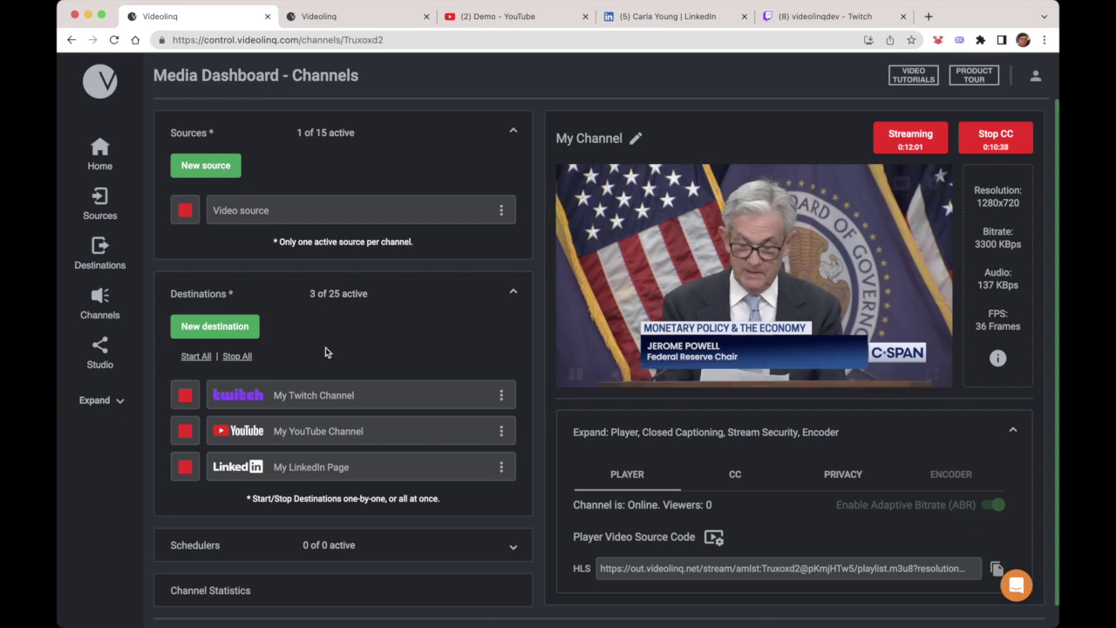
left_click(236, 355)
left_click(531, 364)
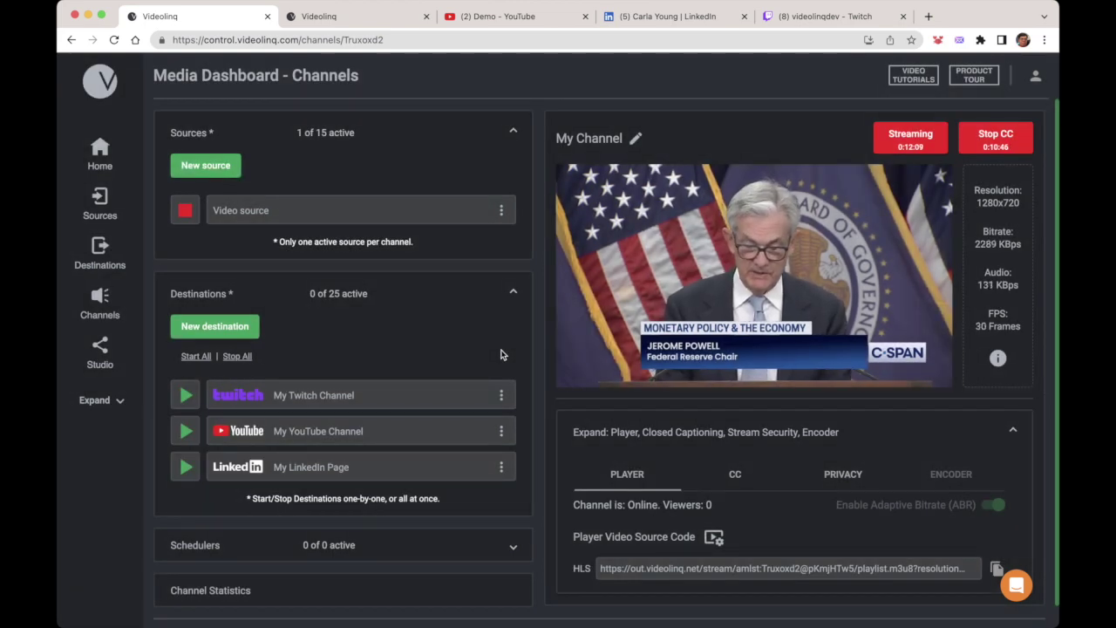
left_click(1010, 150)
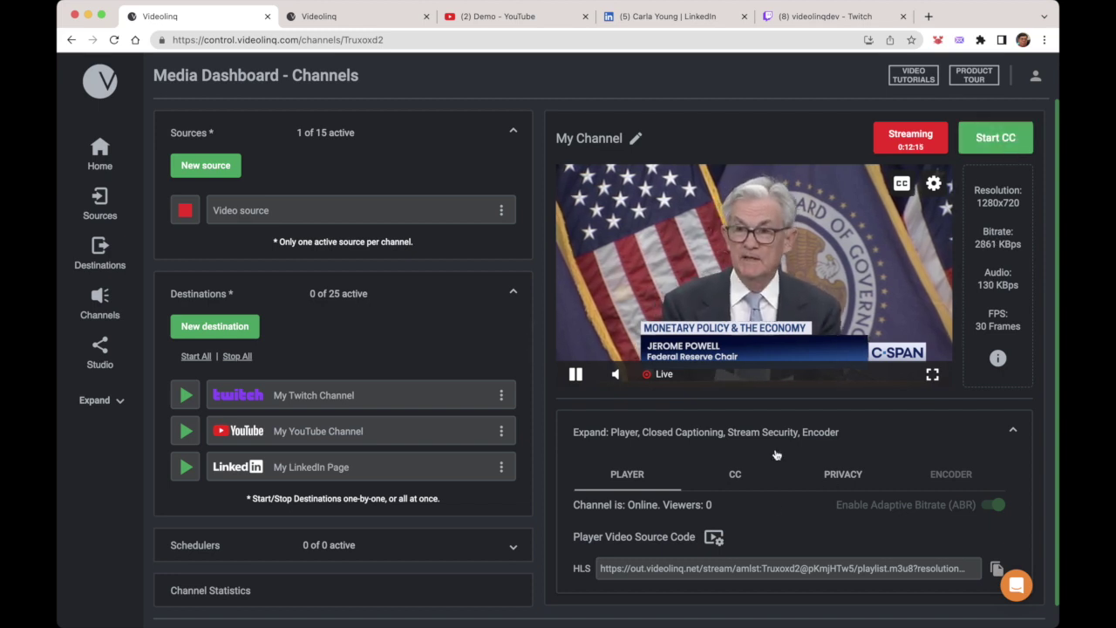
- Check My Channel's closed captioning settings, and shut down its live stream together with the video source
scroll(774, 454, "down", 1)
left_click(735, 451)
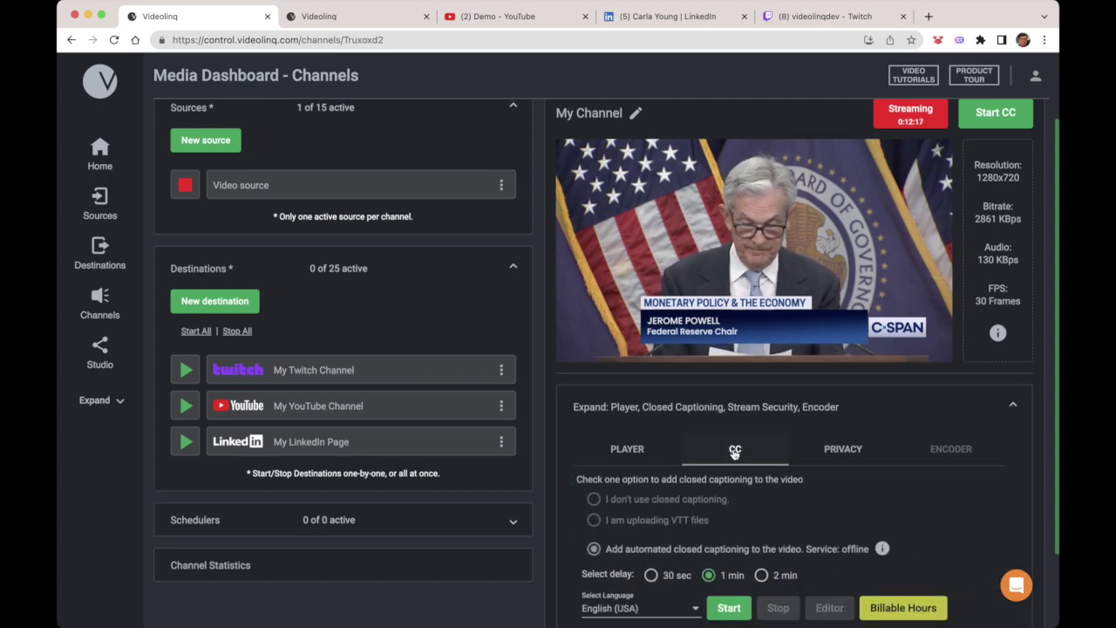
scroll(732, 462, "down", 2)
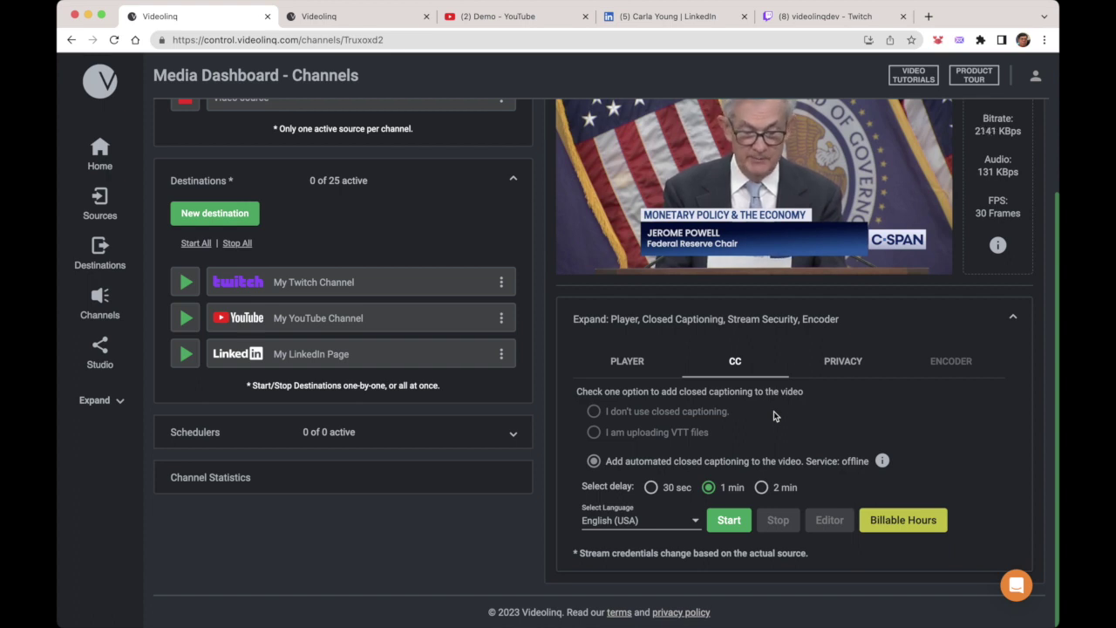
scroll(767, 441, "up", 3)
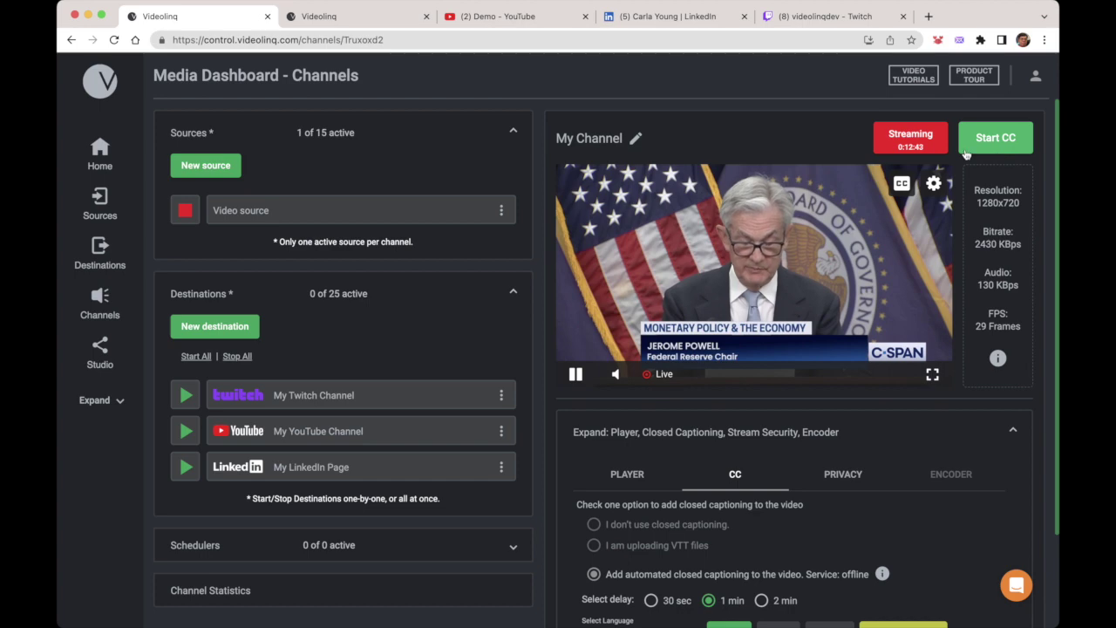
left_click(910, 142)
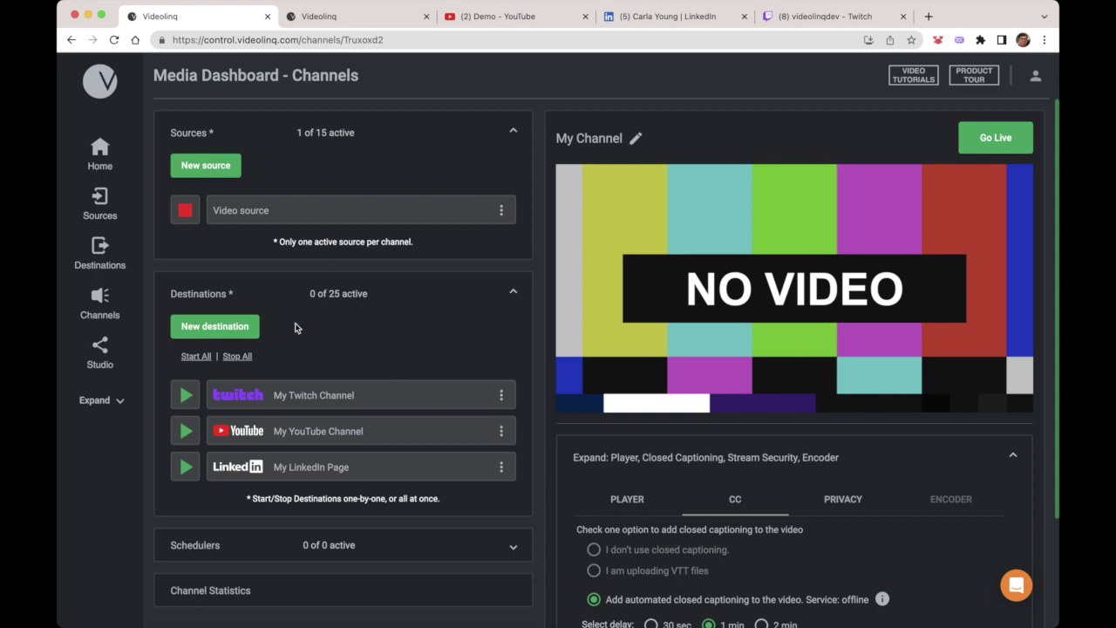
left_click(186, 211)
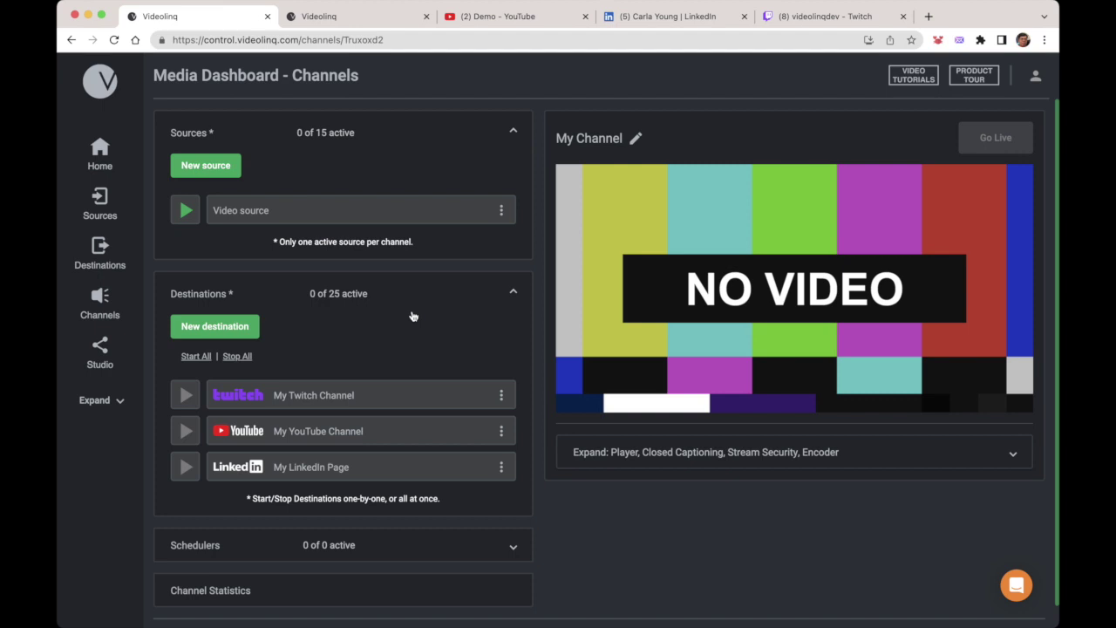
- Look over the platforms available as a new destination and cancel without adding one
left_click(239, 326)
left_click(584, 319)
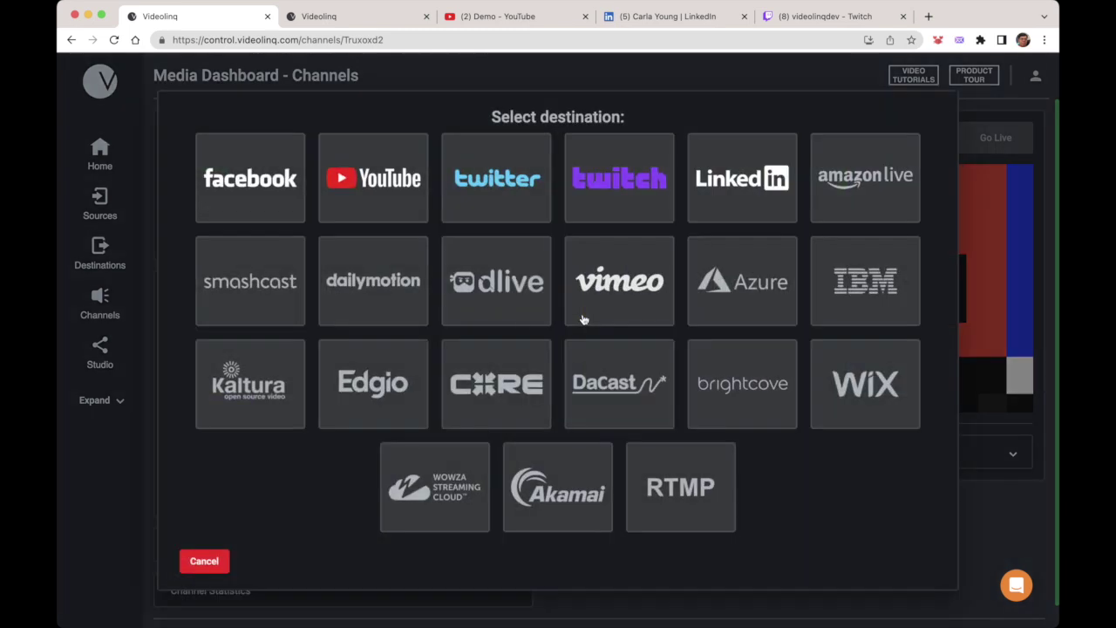
left_click(204, 560)
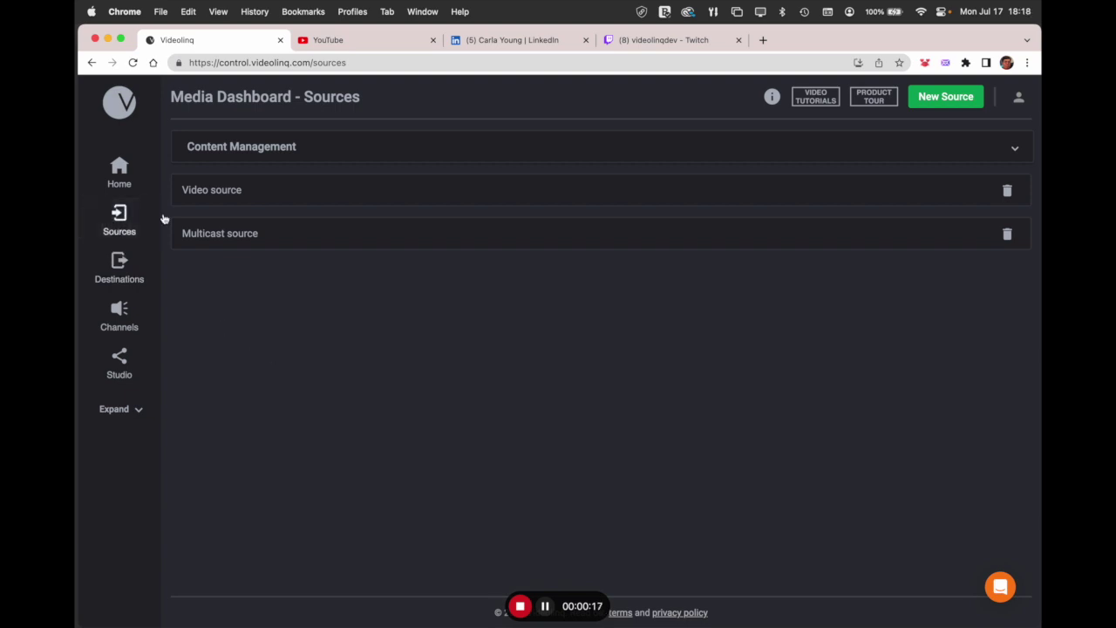
- Upload sample-spanish-us.mp4 to the media files in the Sources page's Content Management area
left_click(266, 150)
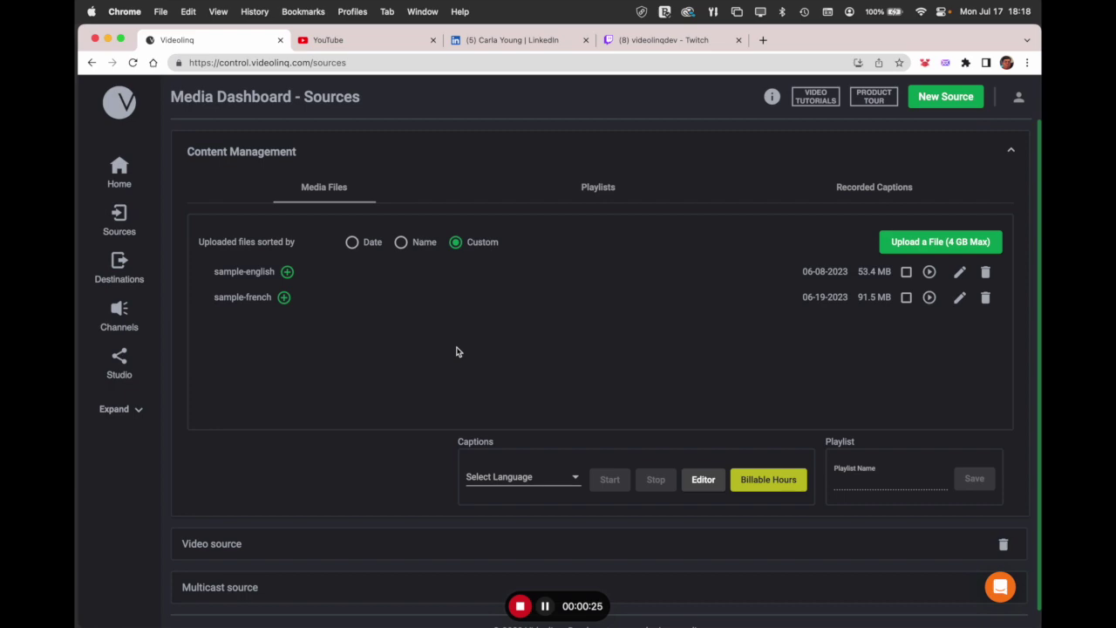
left_click(924, 248)
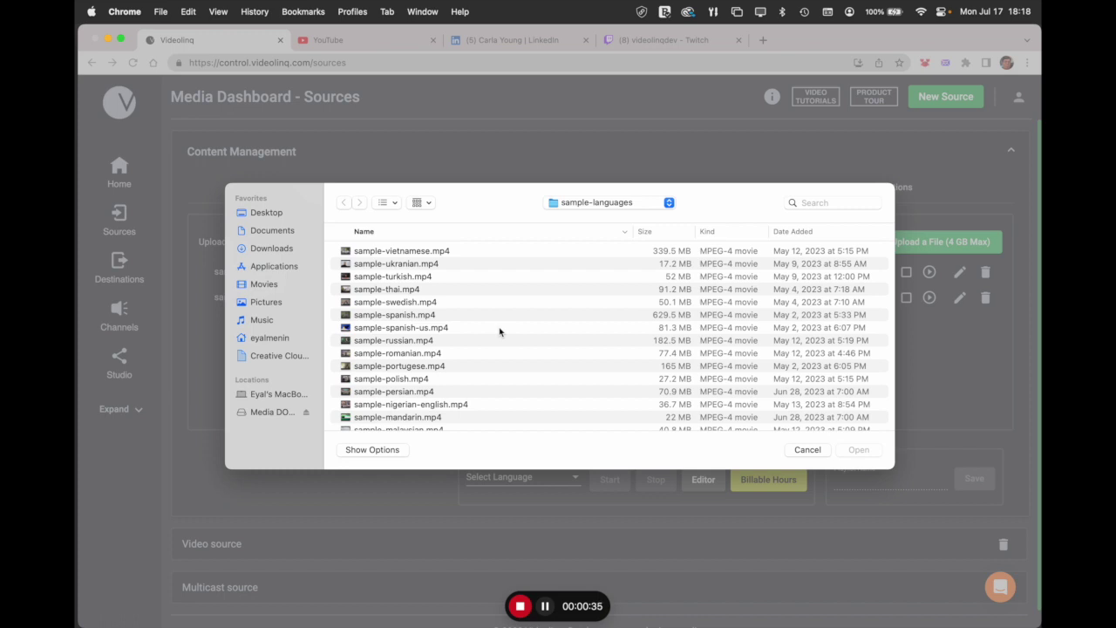
left_click(448, 328)
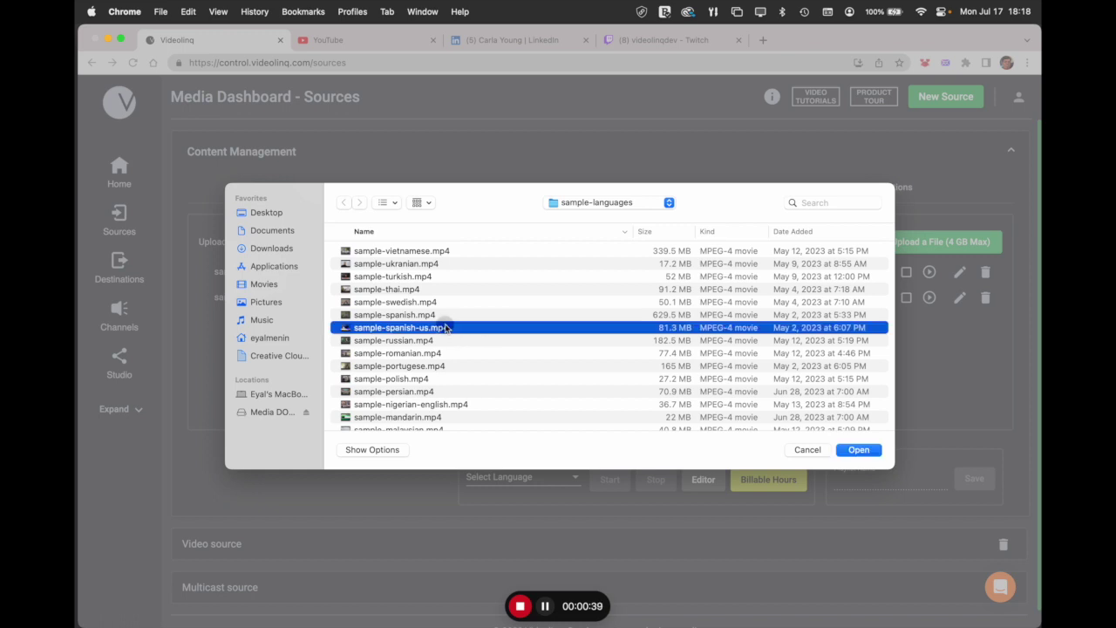
left_click(868, 452)
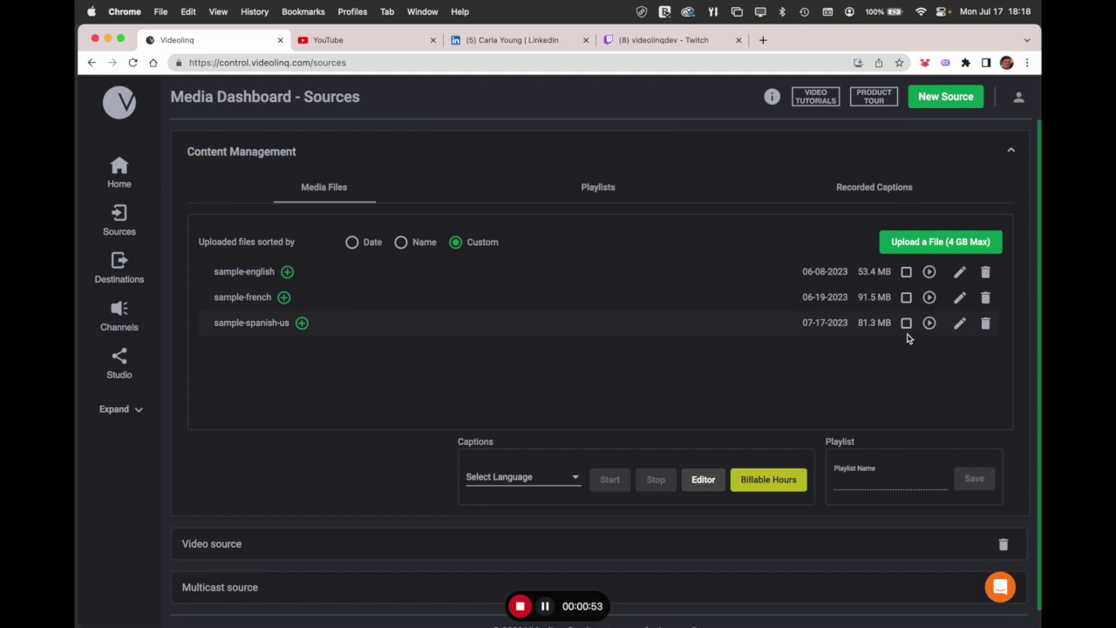
- Rename the uploaded Spanish media file as sample-spanish
left_click(960, 325)
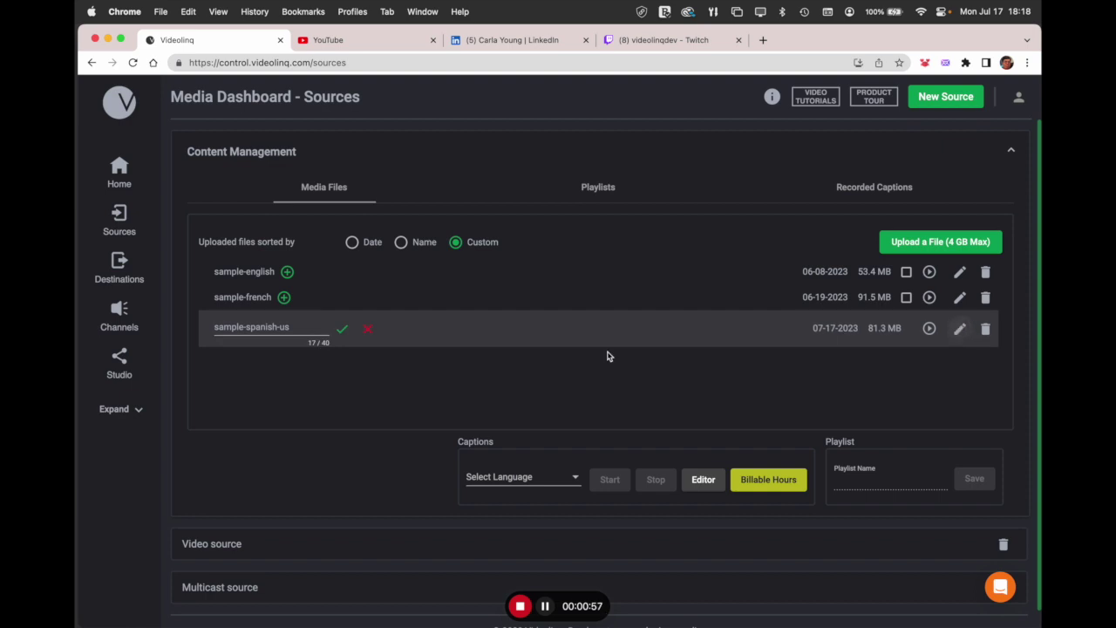
left_click(297, 327)
key("BackSpace")
key("BackSpace")
key("BackSpace")
left_click(345, 330)
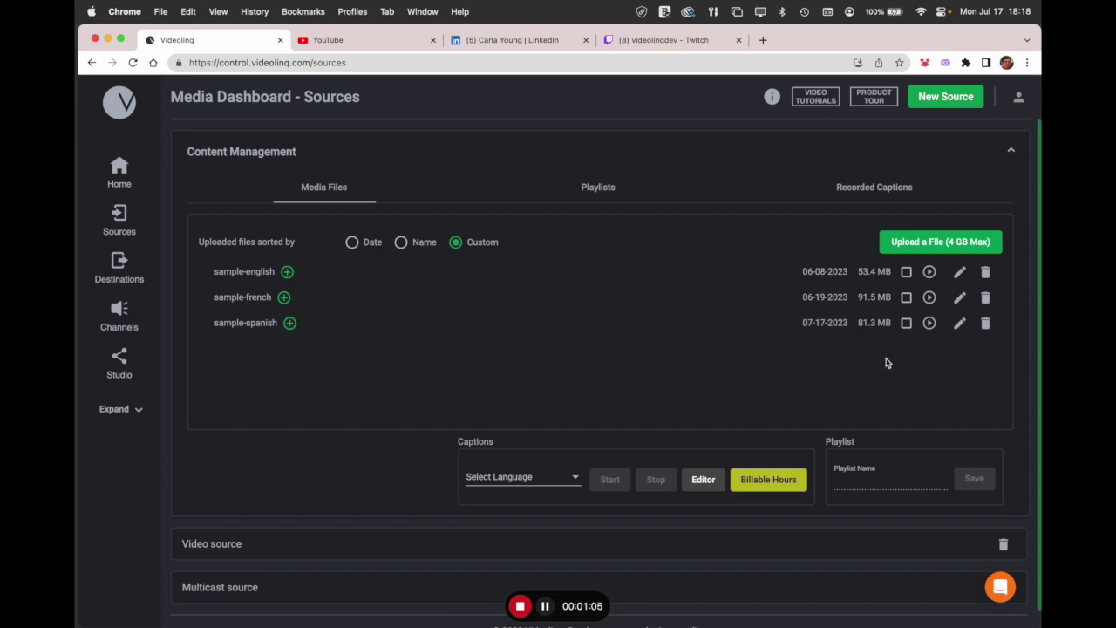
- Generate Spanish (USA) closed captions for the sample-spanish file and accept the billable service terms
left_click(907, 323)
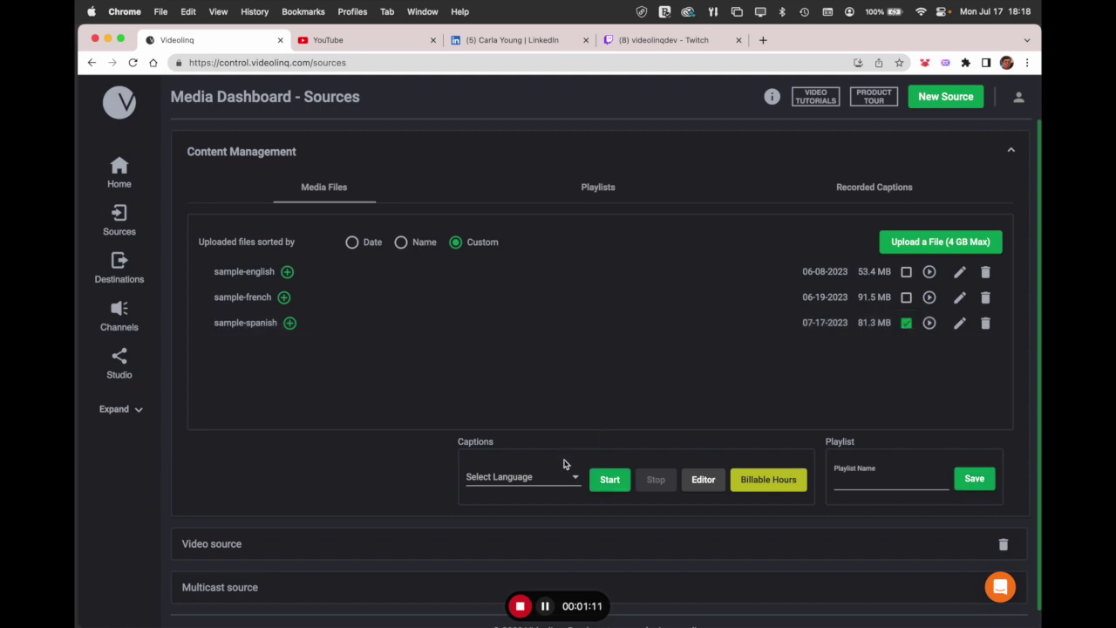
left_click(557, 485)
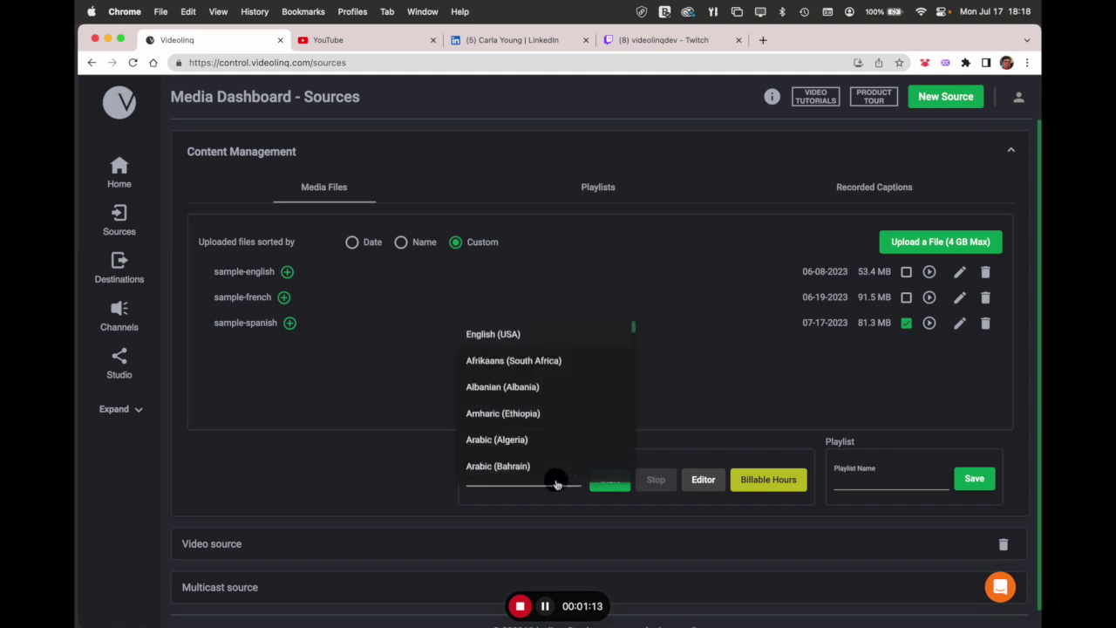
scroll(556, 485, "down", 15)
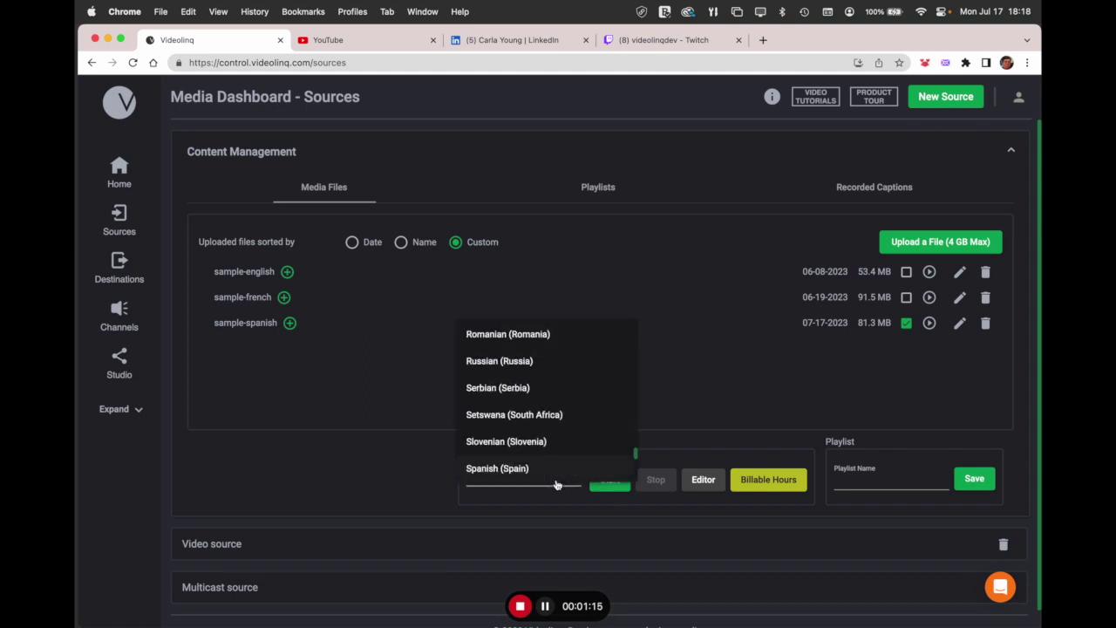
scroll(555, 476, "down", 3)
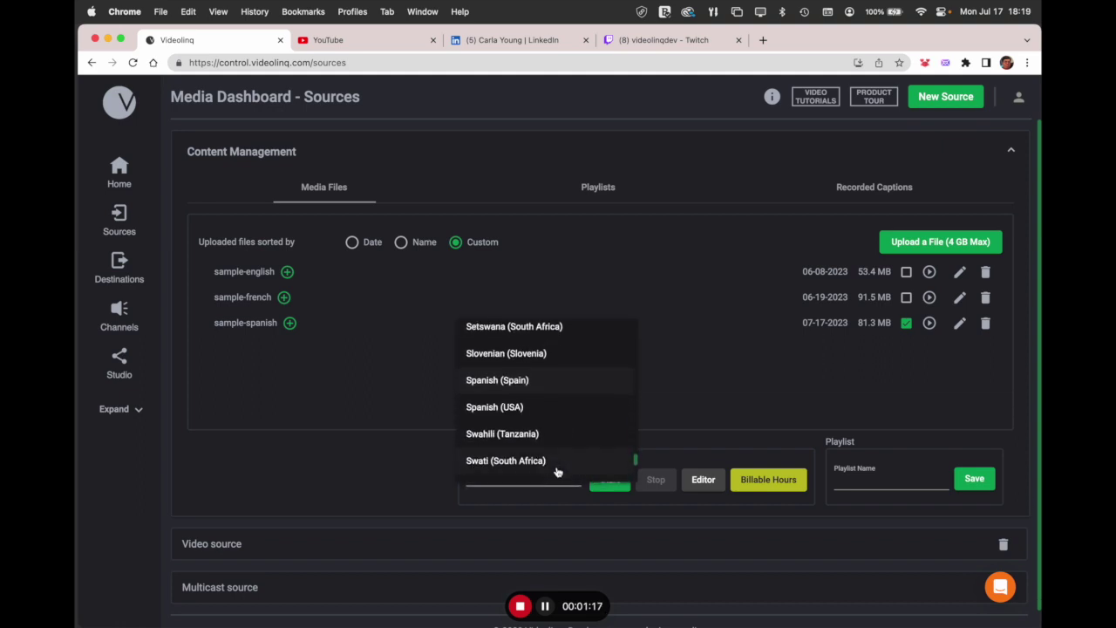
left_click(521, 412)
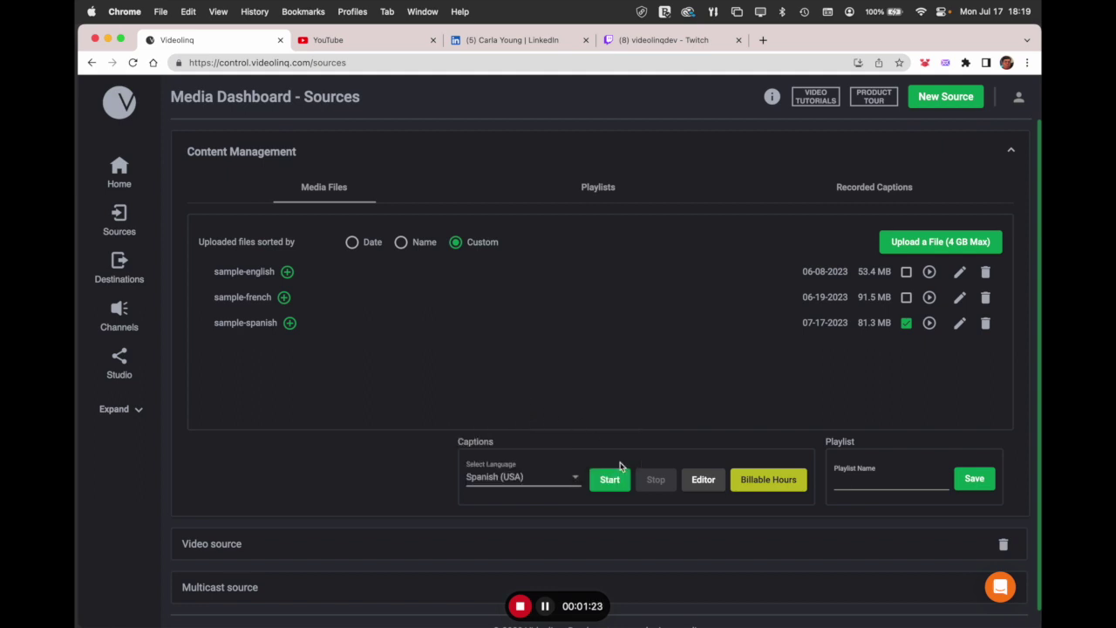
left_click(610, 487)
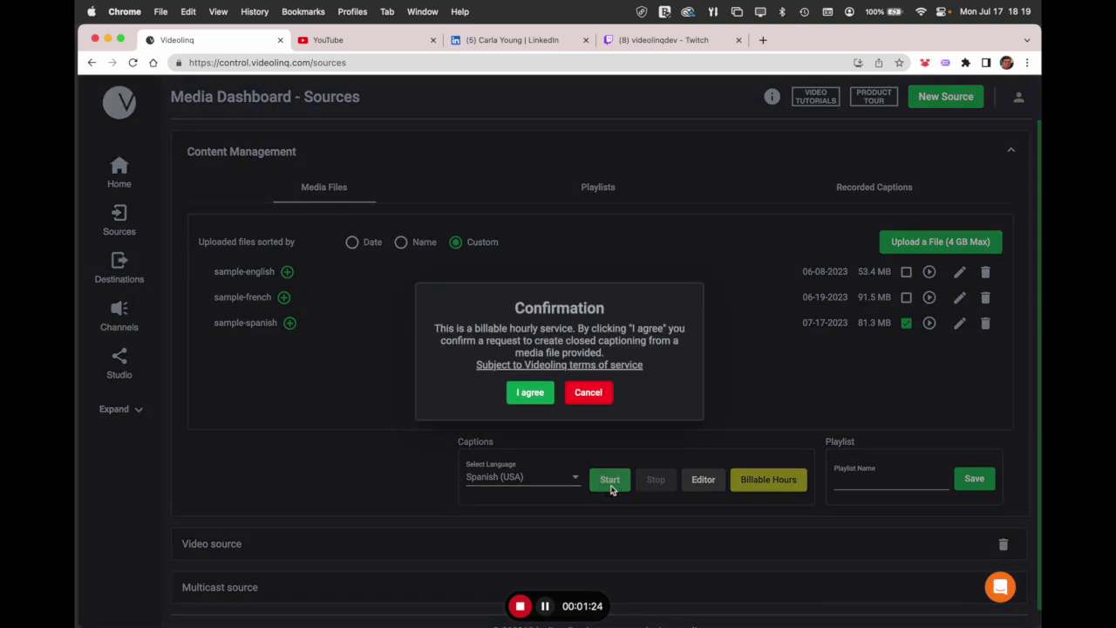
left_click(531, 393)
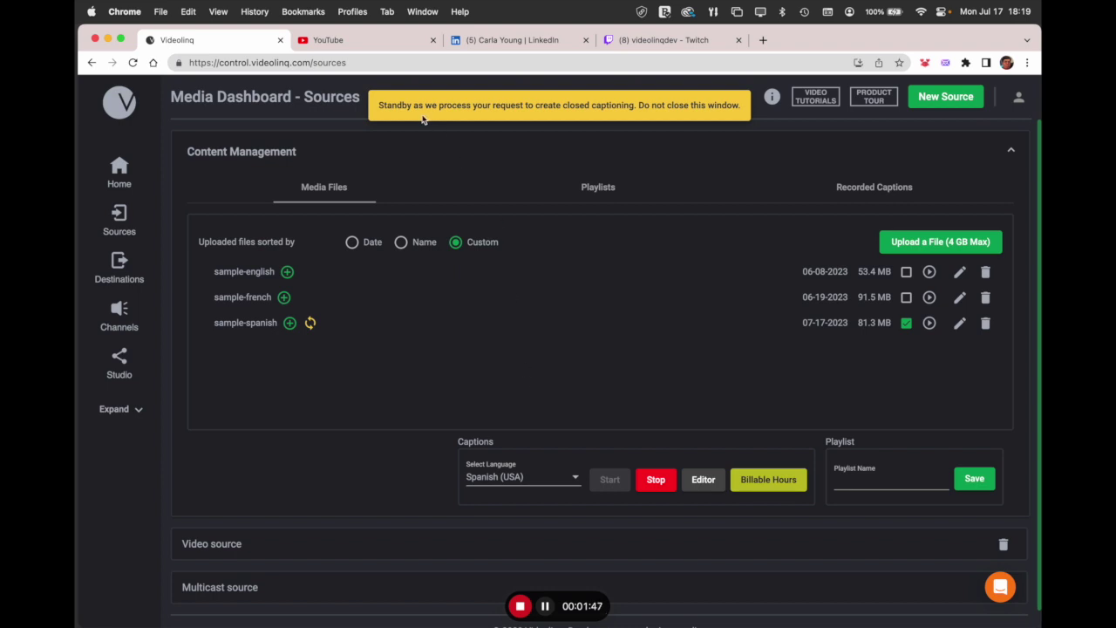
mouse_move(314, 325)
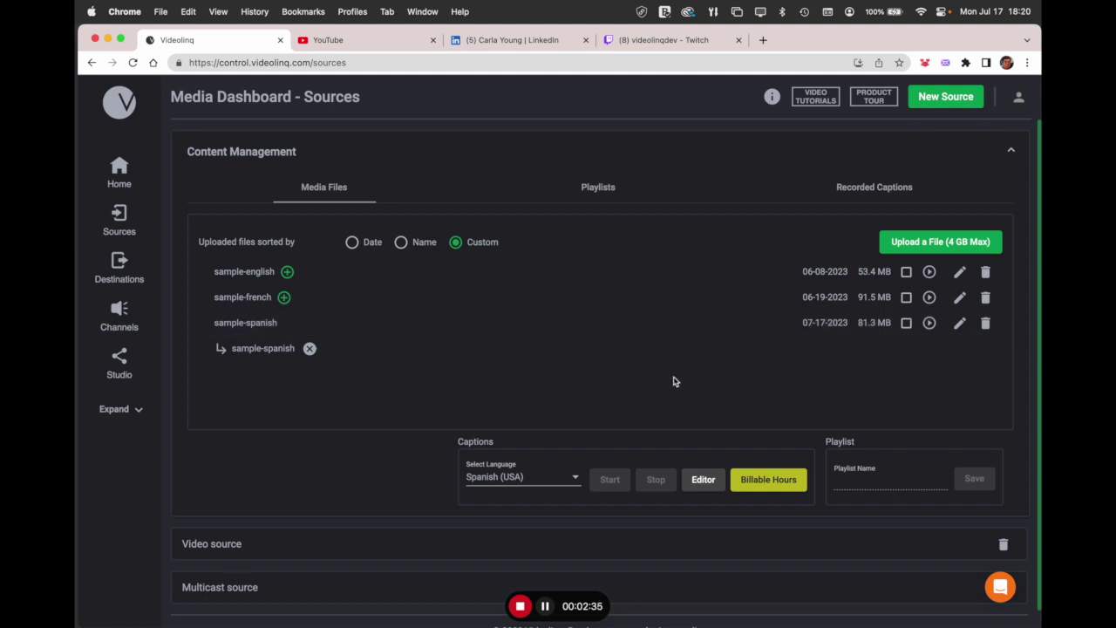
- Open sample-spanish in the file caption editor, play the video, jump to about 01:10 and pause it
left_click(906, 324)
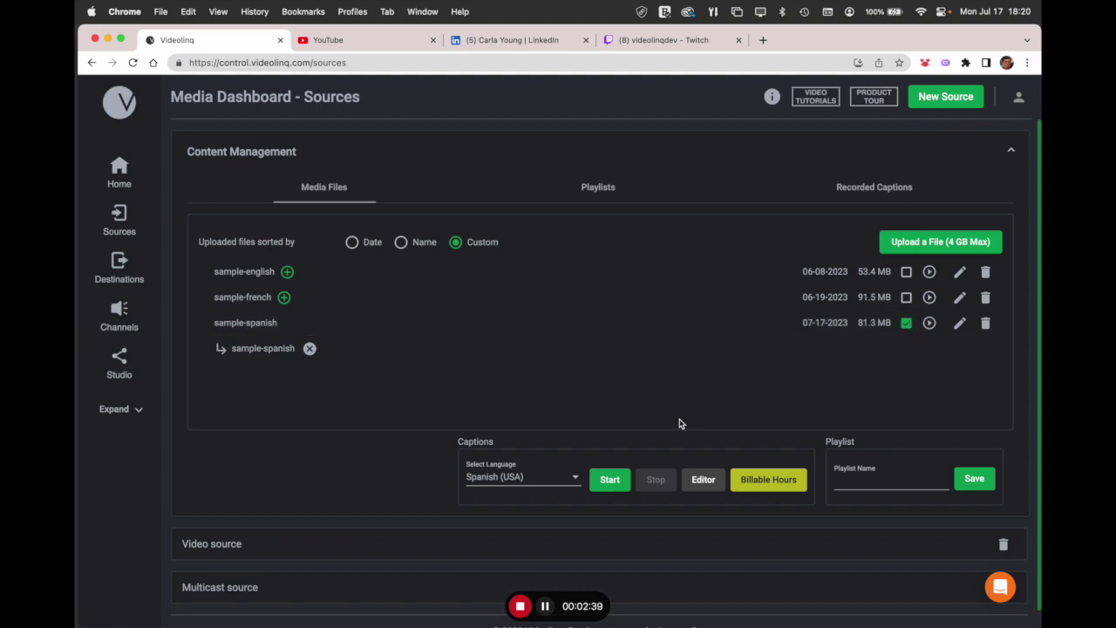
left_click(703, 479)
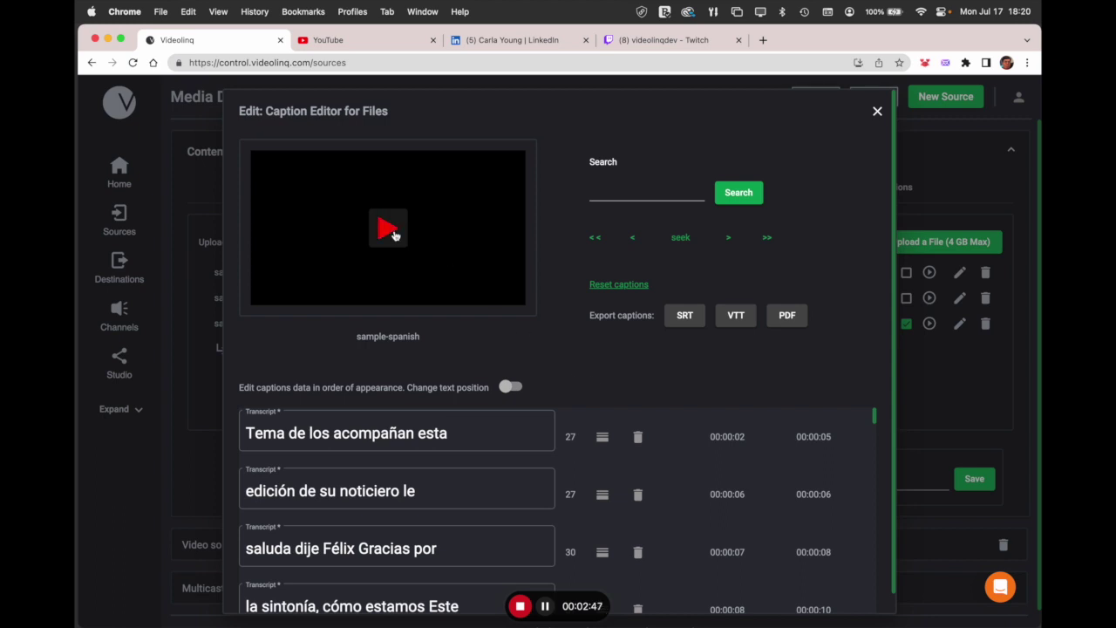
left_click(390, 230)
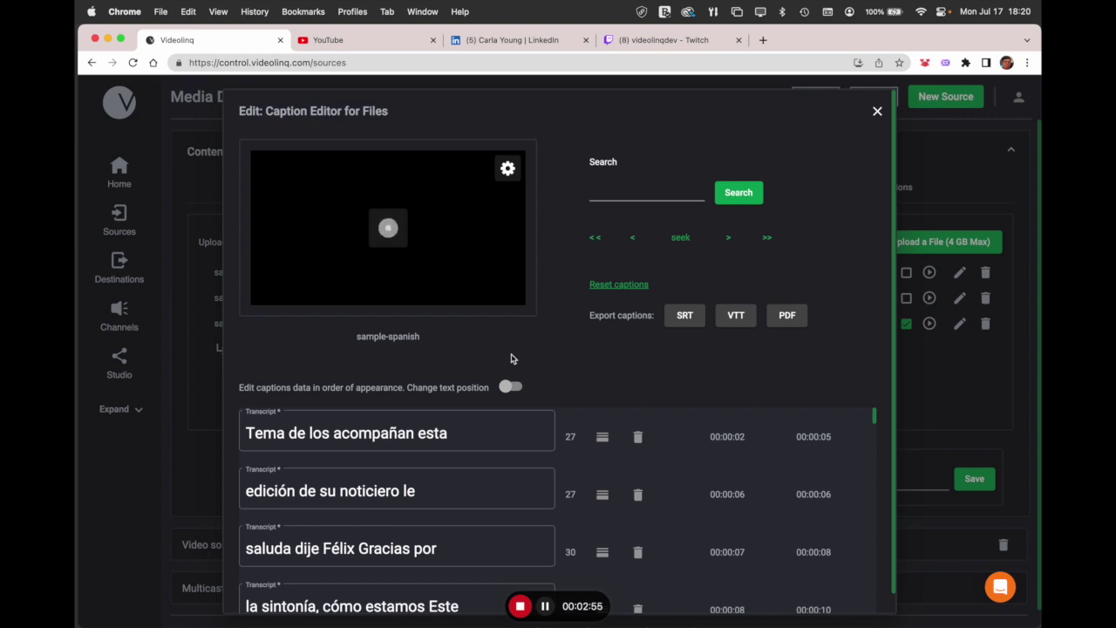
left_click(486, 433)
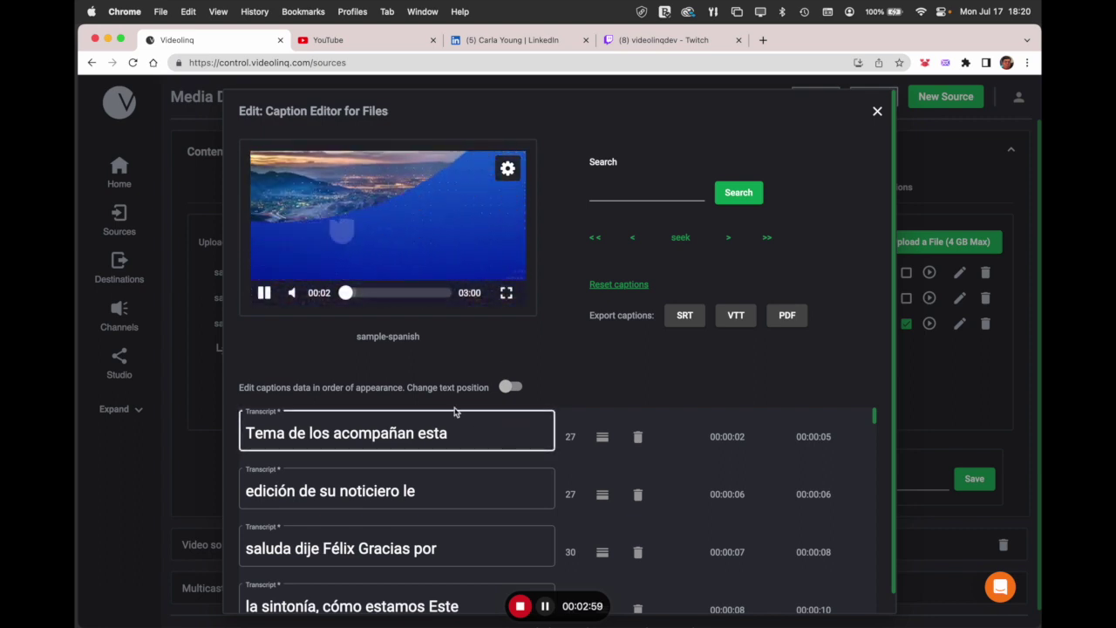
left_click(387, 297)
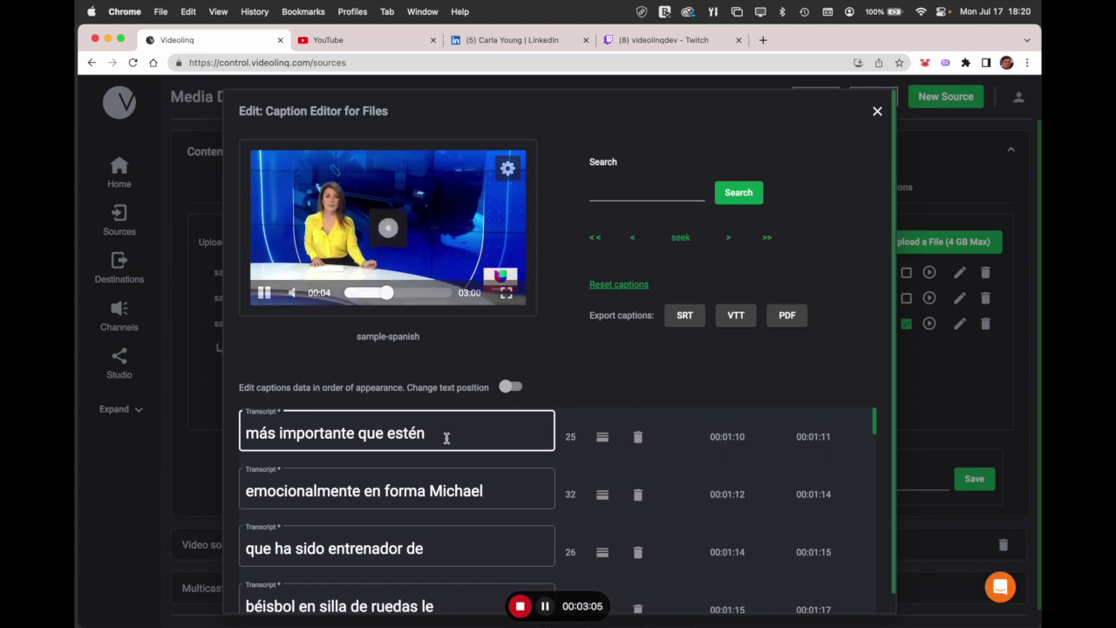
left_click(264, 294)
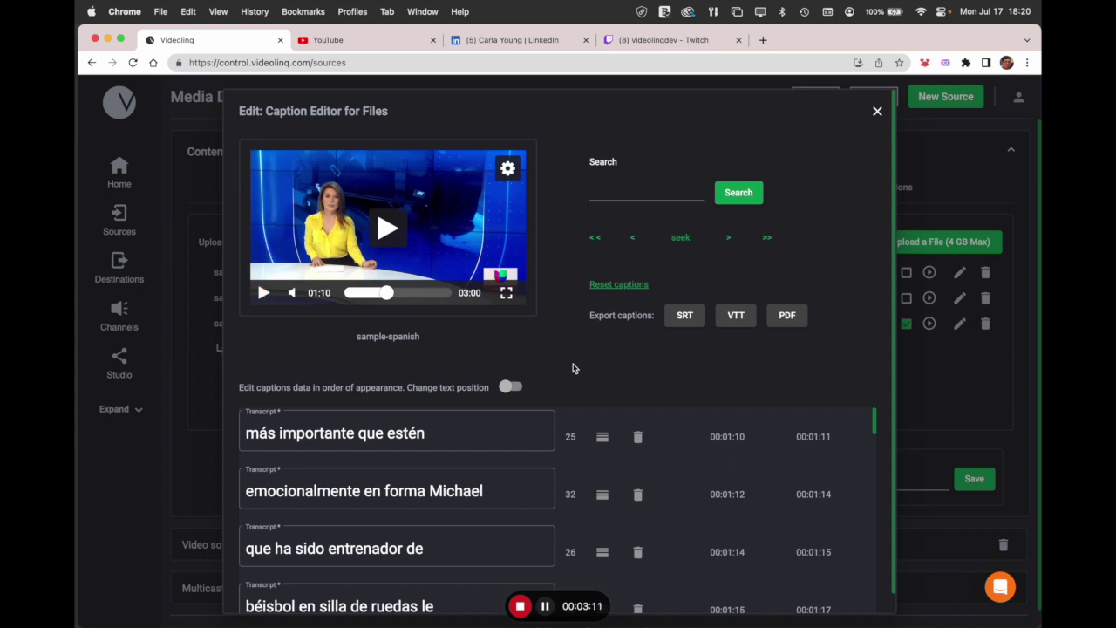
- Examine the timed transcript lines of sample-spanish from the 01:10 point onward
scroll(572, 368, "down", 1)
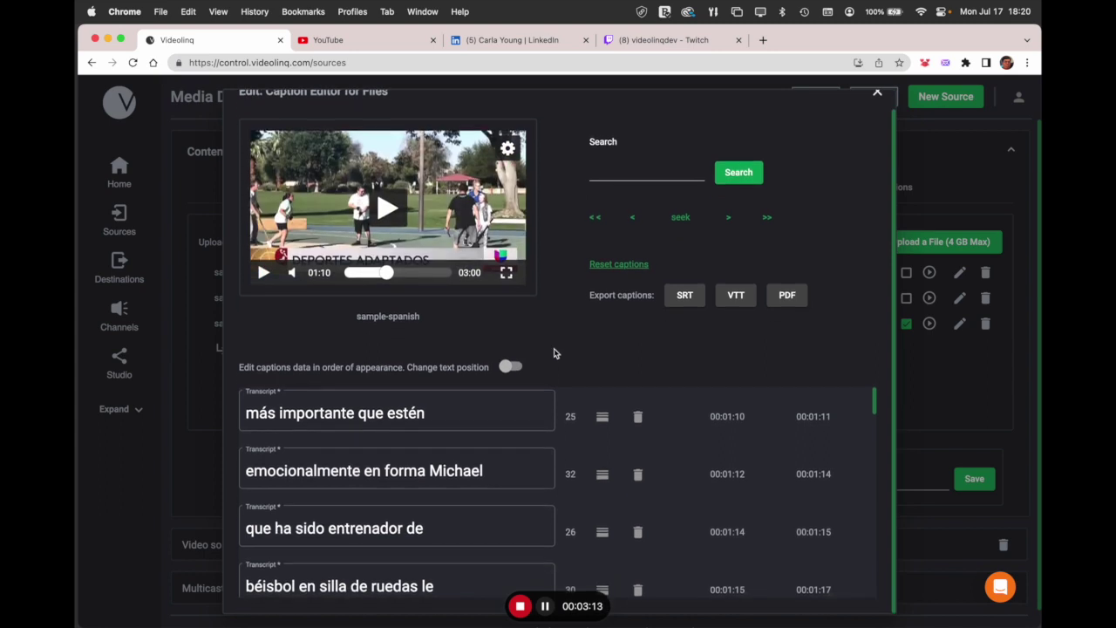
scroll(619, 465, "down", 10)
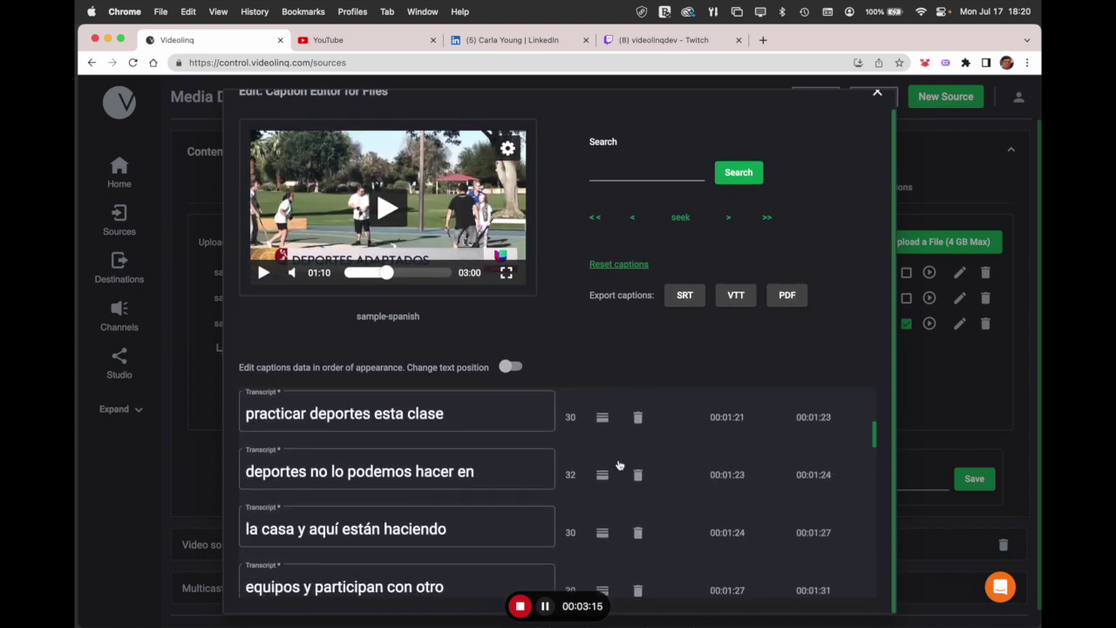
scroll(619, 464, "down", 4)
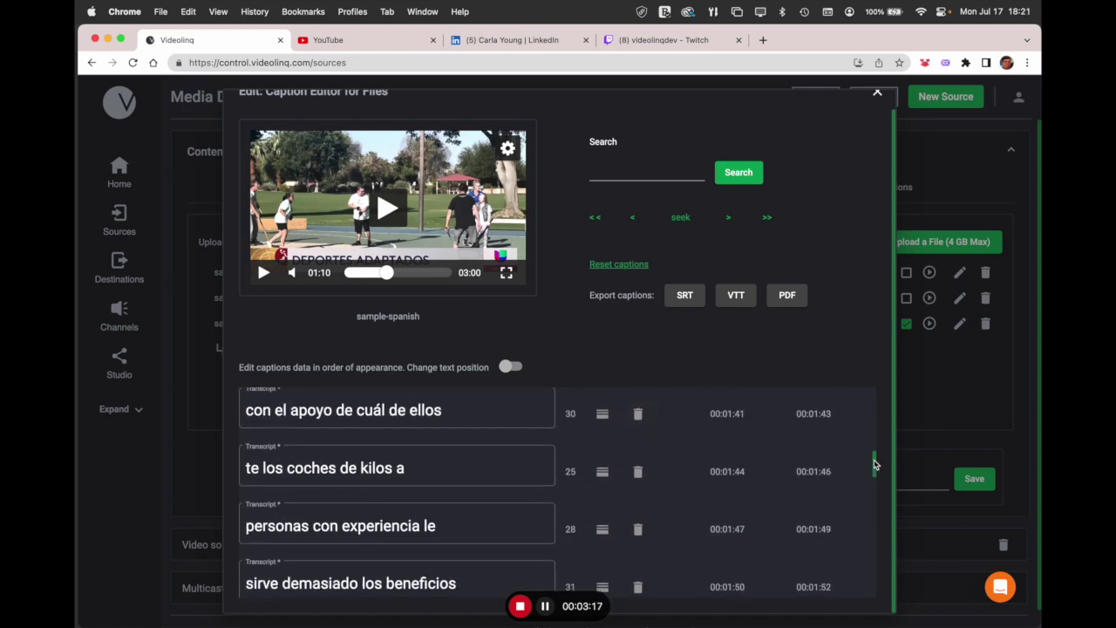
left_click_drag(875, 464, 855, 399)
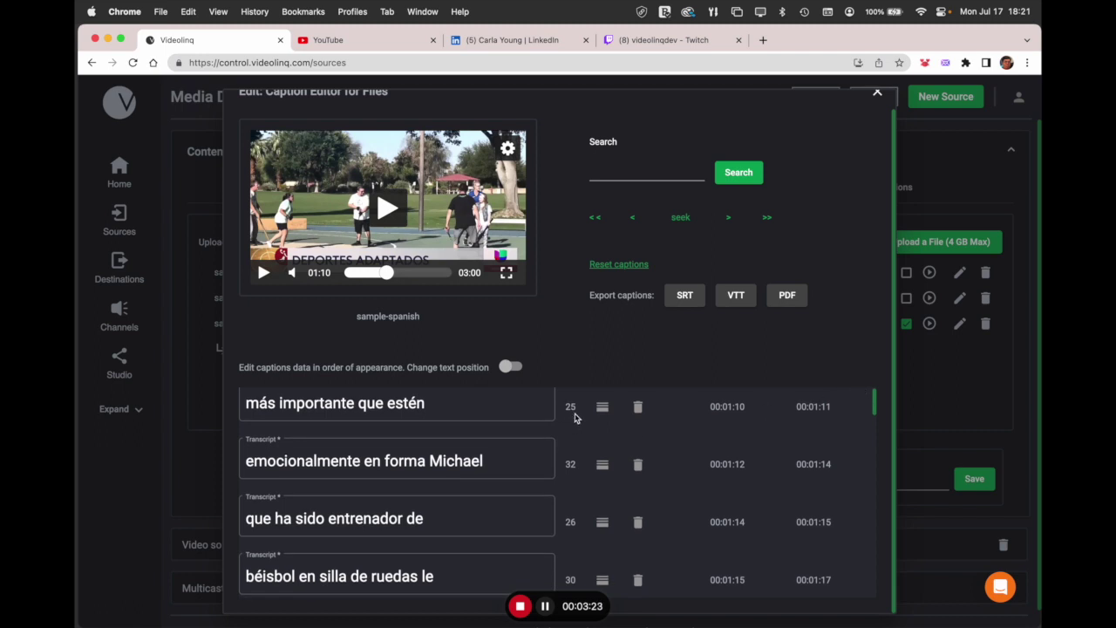
left_click(483, 405)
scroll(477, 510, "down", 10)
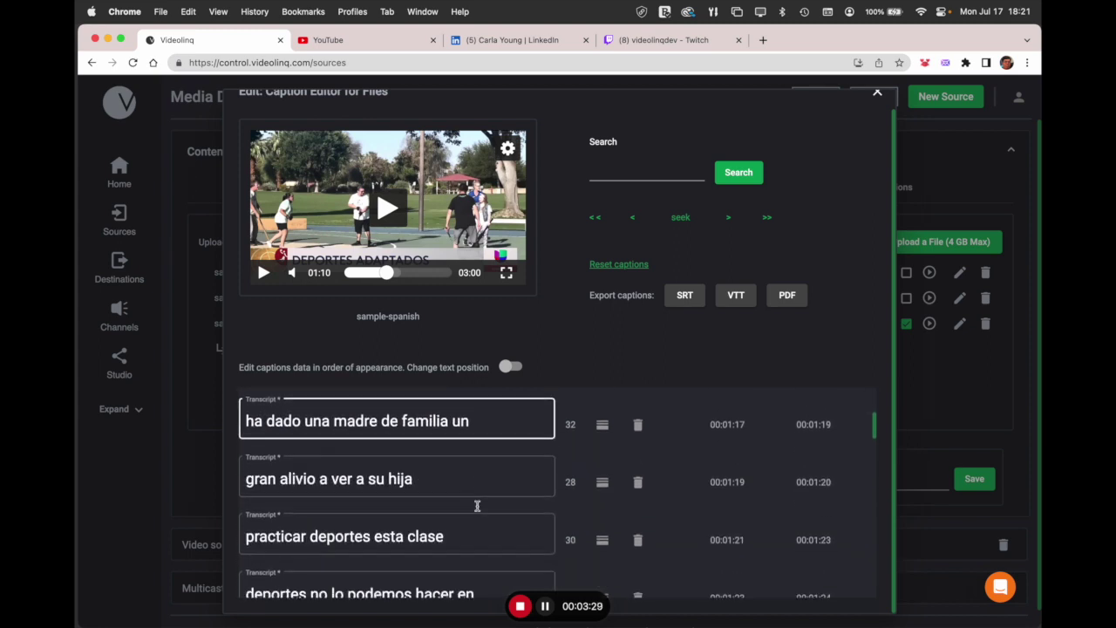
- End the caption line "equipos y participan con otro" with a period and switch on that line's lines-icon option
scroll(477, 506, "down", 3)
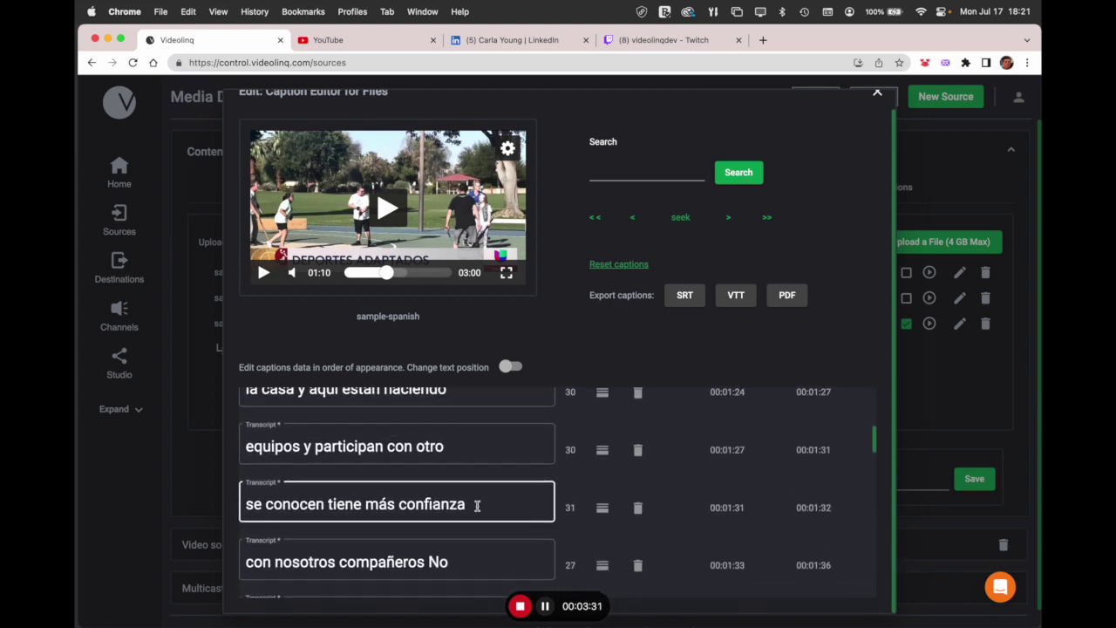
left_click(472, 443)
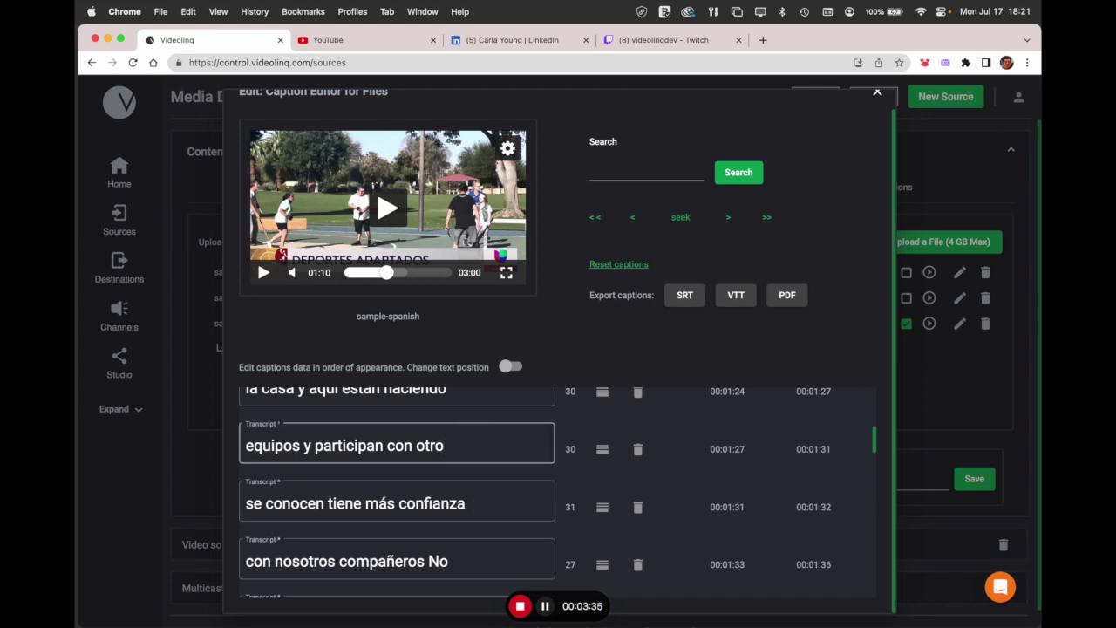
type(".")
left_click(602, 452)
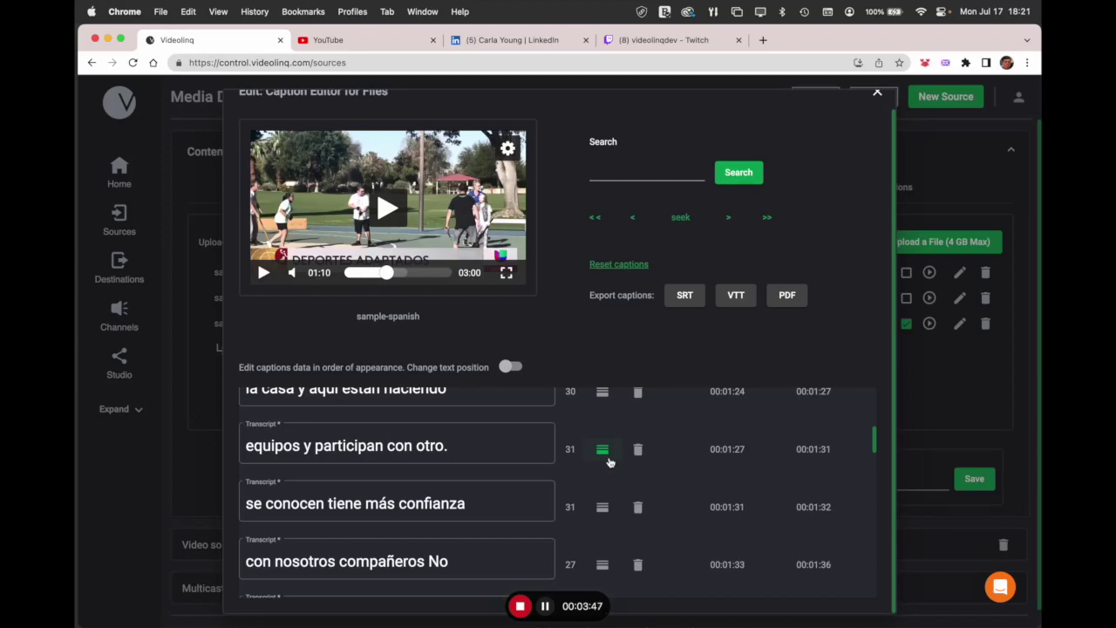
- Capitalize the first letter of the caption line "se conocen tiene más confianza" so it starts with "Se"
left_click(252, 504)
key("BackSpace")
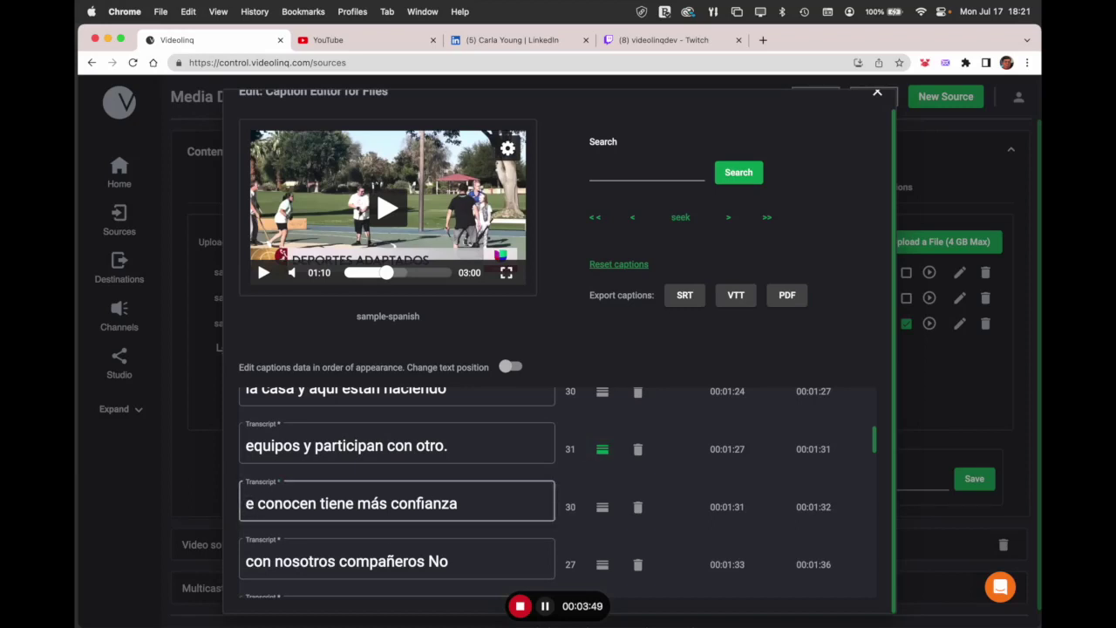
type("S")
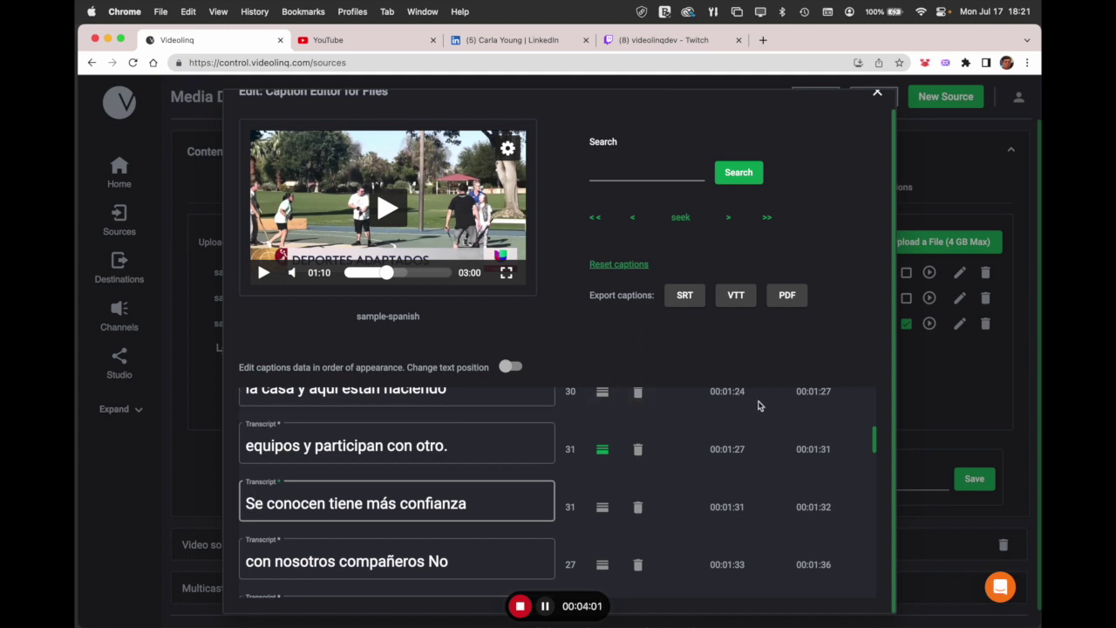
- Search the captions for "esta", select the line "más importante que estén", and close the caption editor
scroll(758, 406, "up", 3)
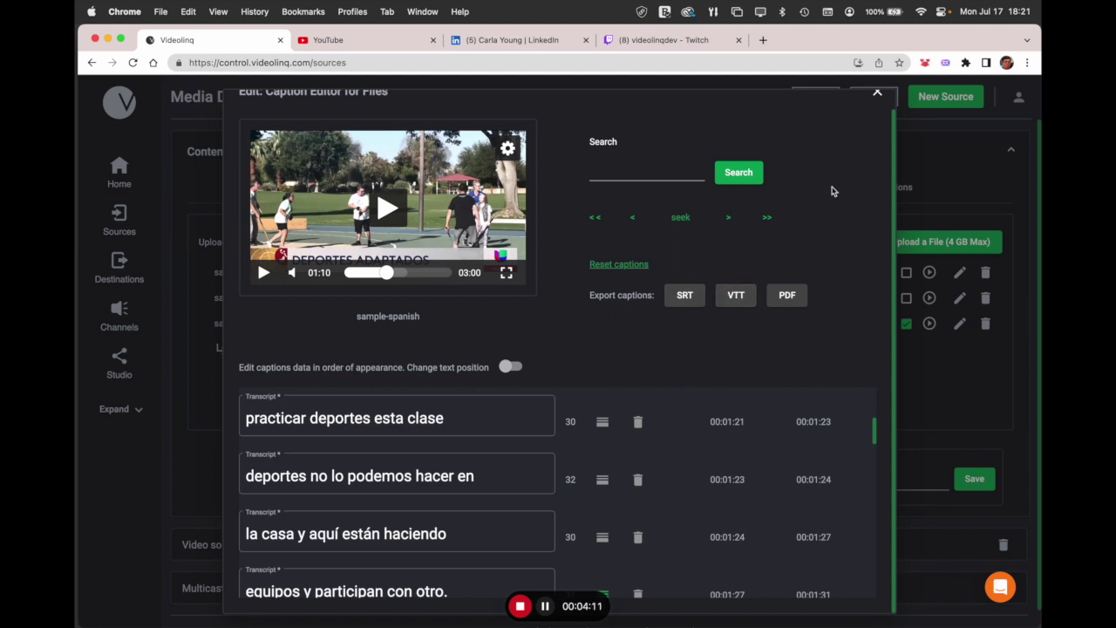
scroll(839, 172, "up", 2)
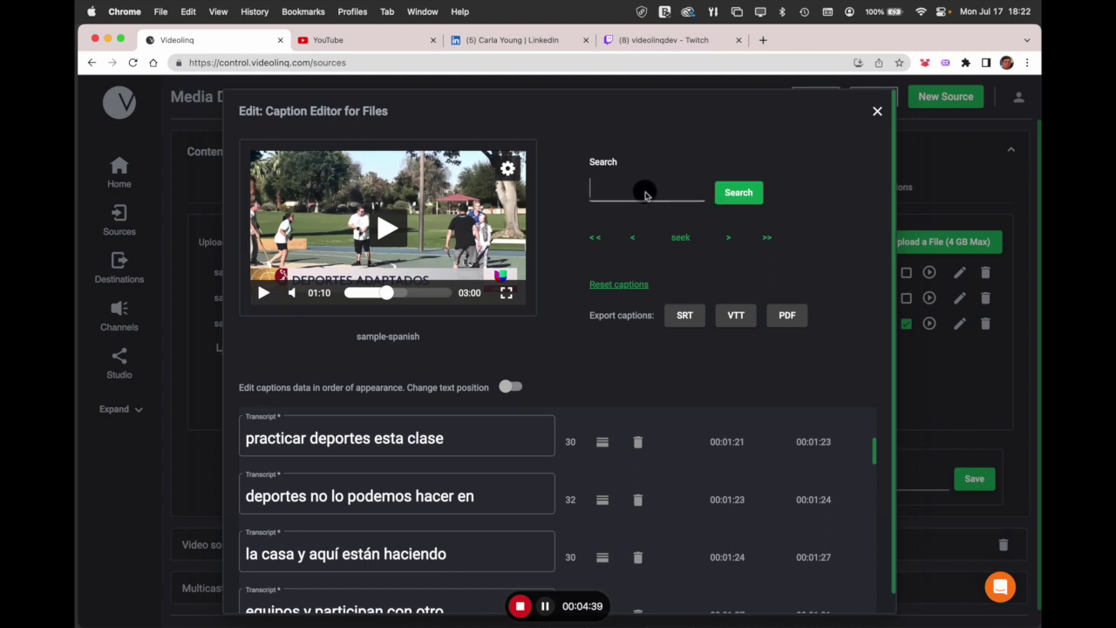
type("esta")
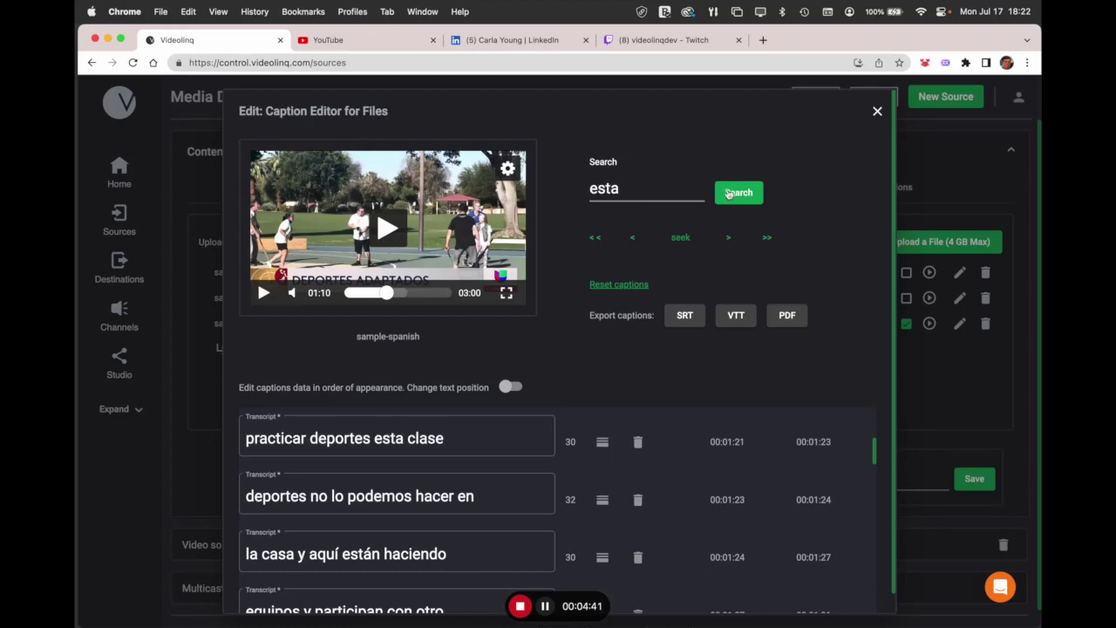
left_click(737, 193)
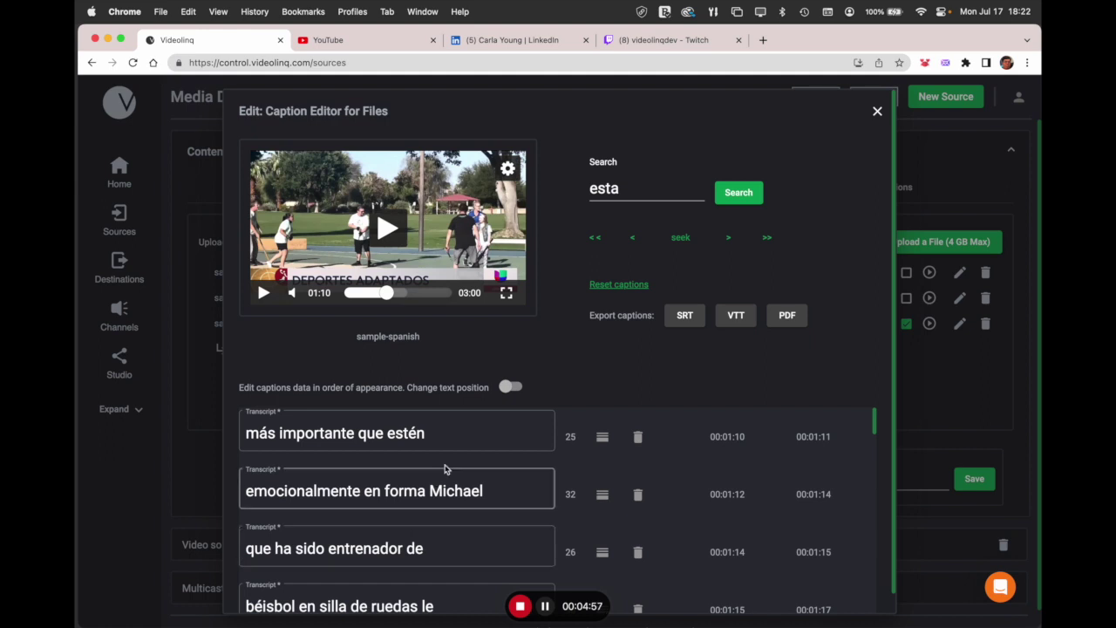
left_click(444, 436)
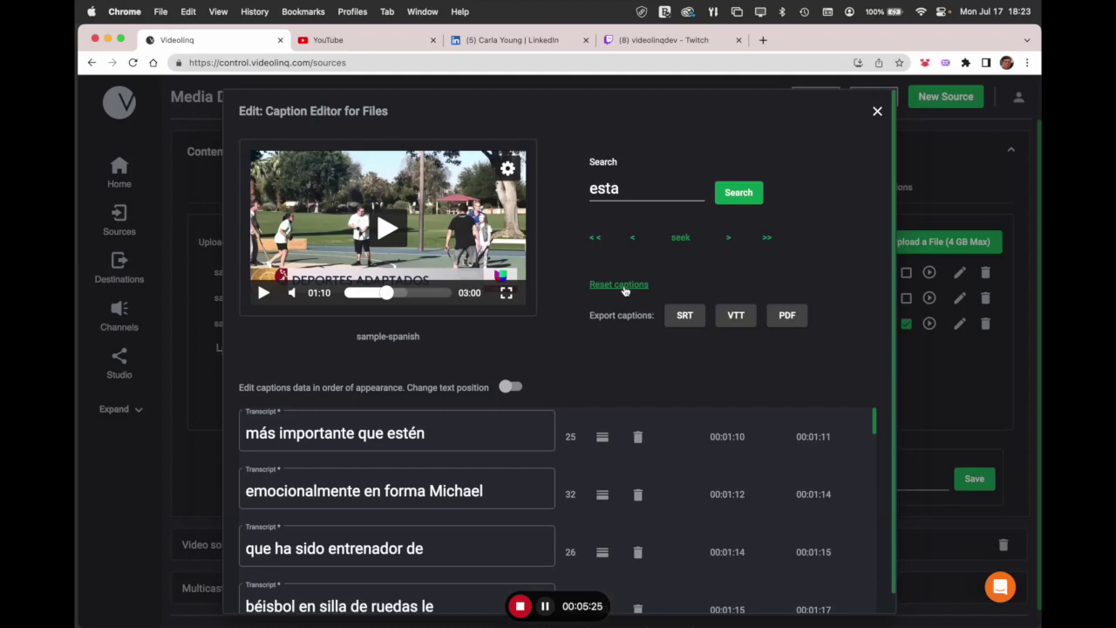
left_click(877, 113)
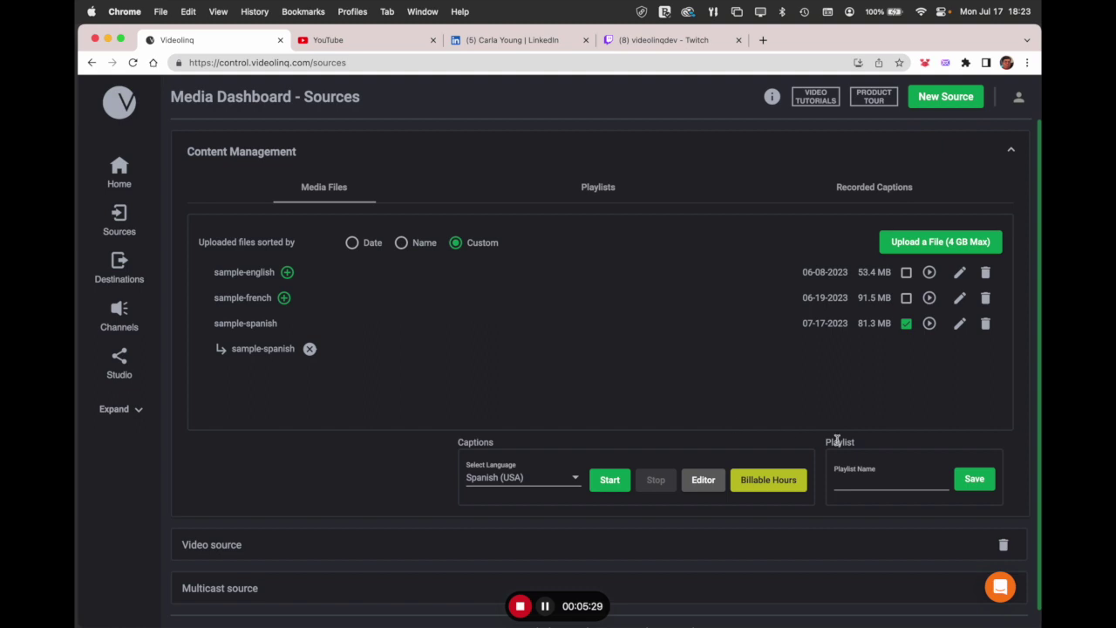
- Review the automated captions billable hours report, export it as CSV, and close the report
left_click(766, 489)
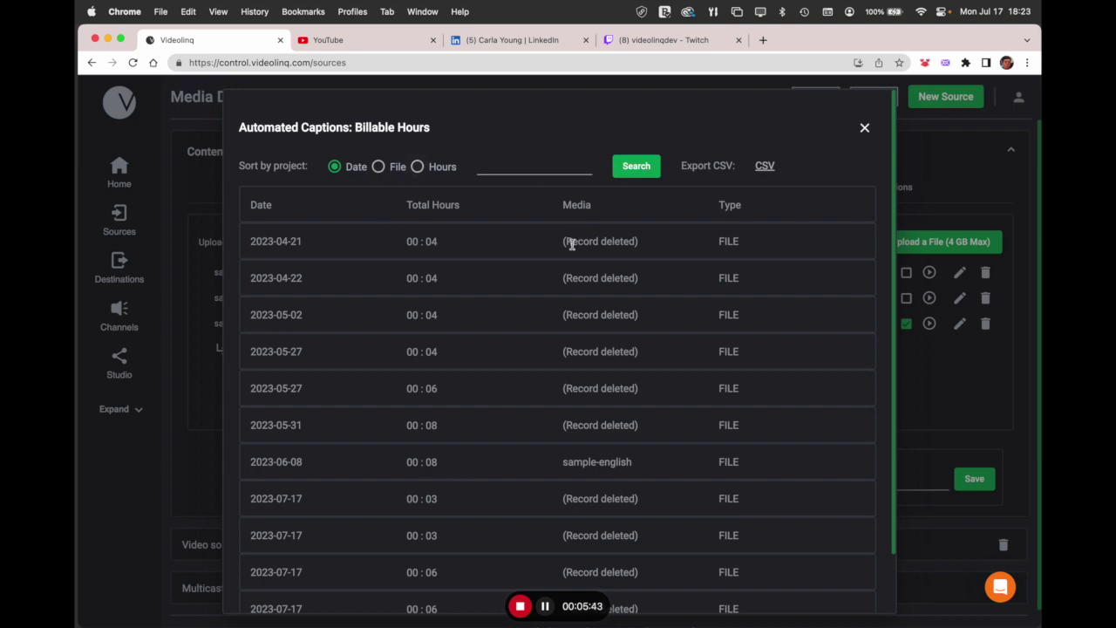
scroll(613, 361, "down", 2)
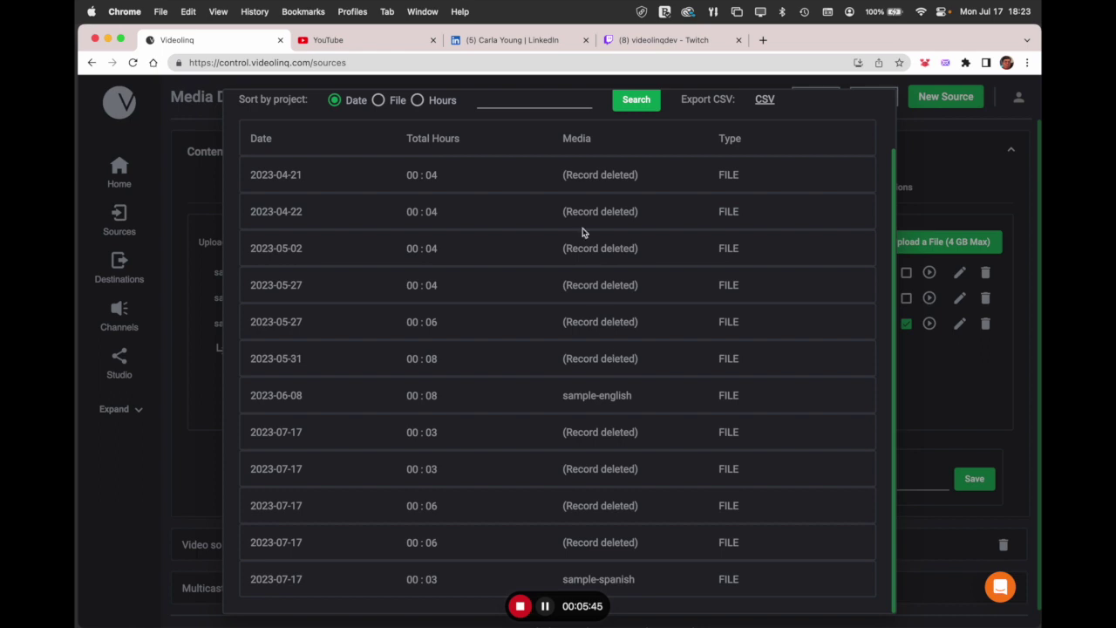
scroll(583, 232, "up", 2)
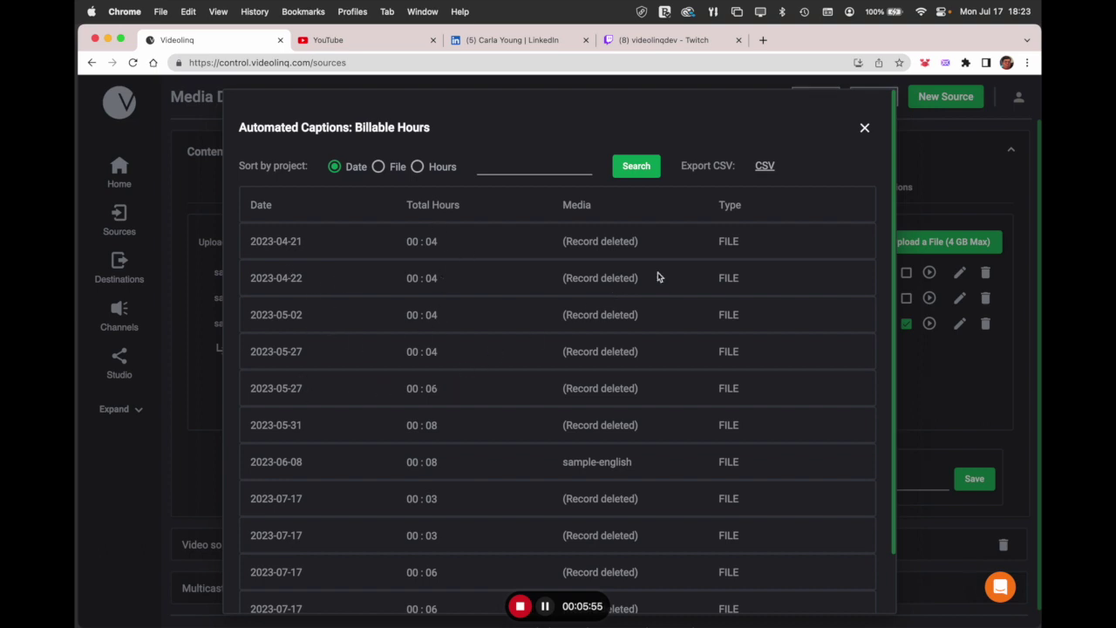
scroll(690, 421, "down", 2)
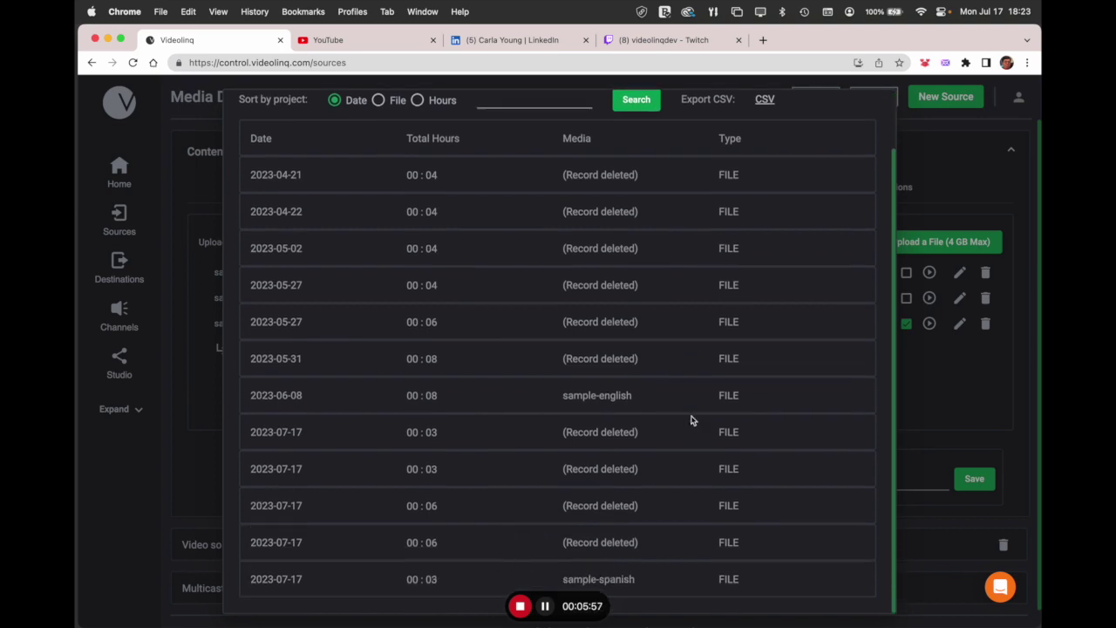
left_click(763, 105)
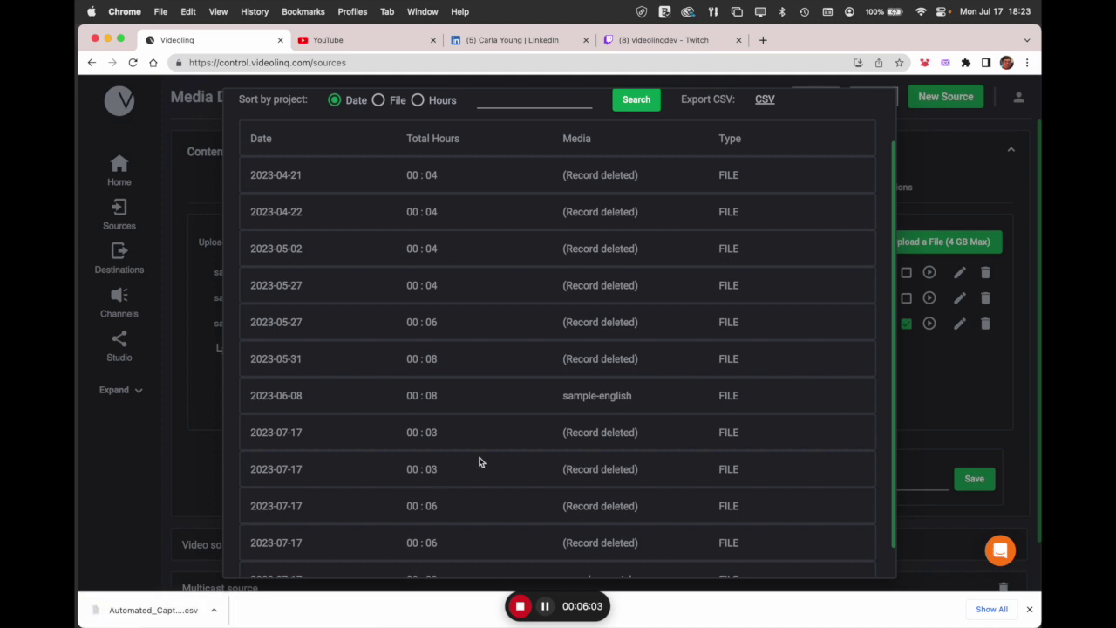
scroll(541, 432, "up", 3)
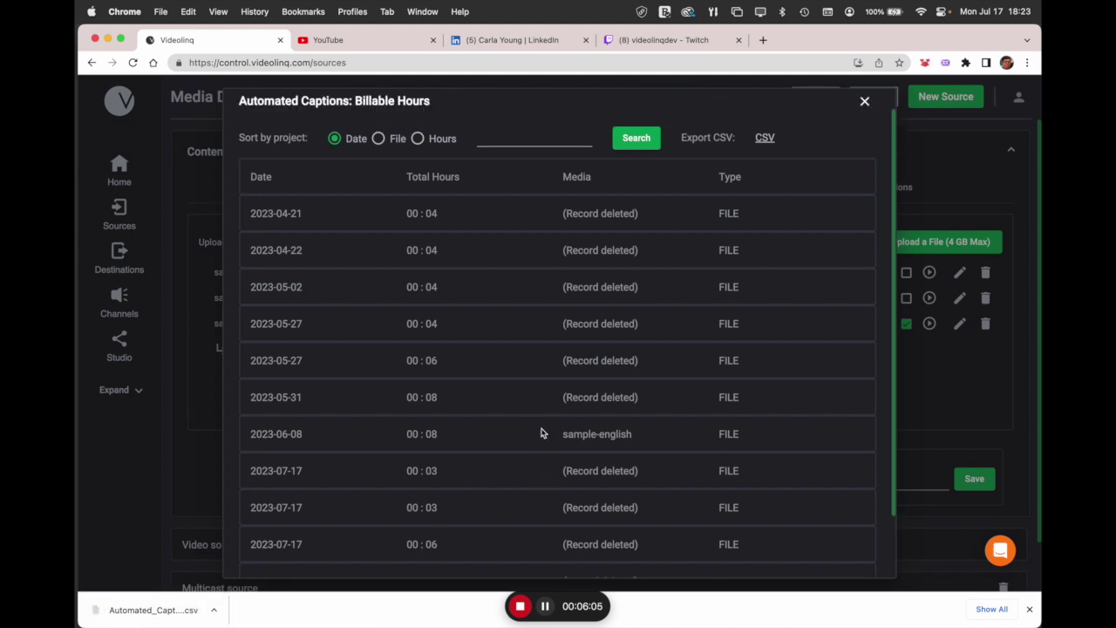
left_click(1030, 609)
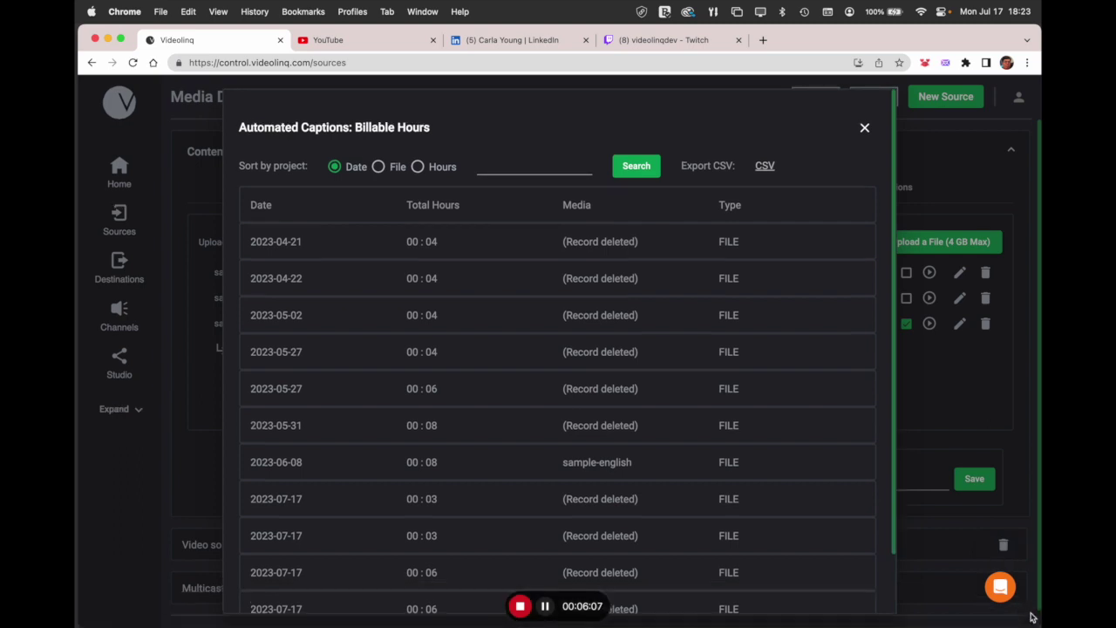
left_click(864, 130)
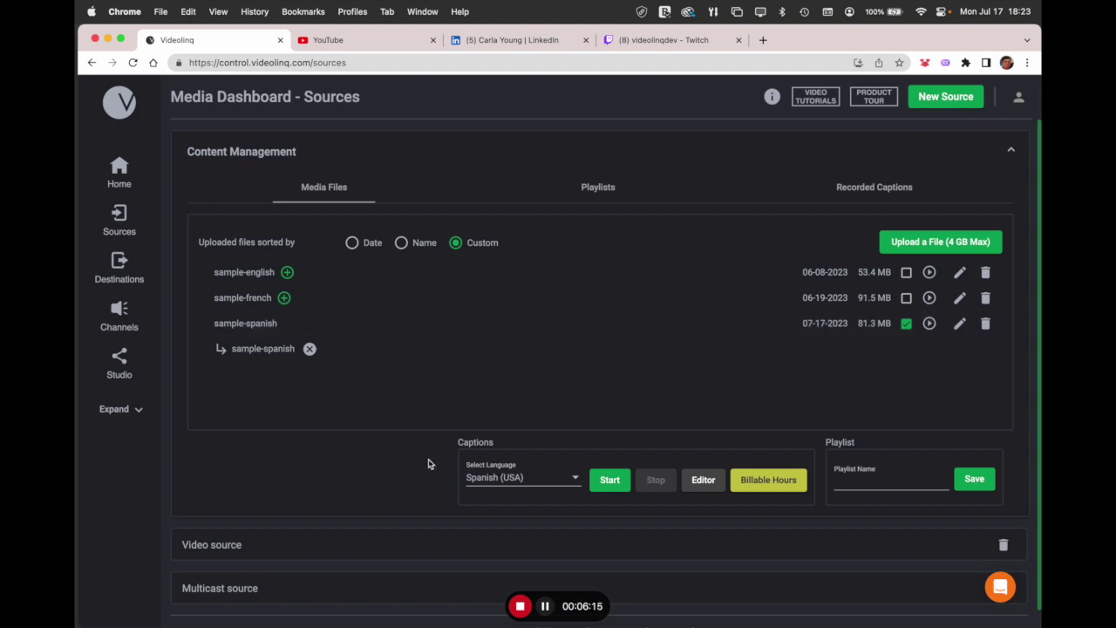
- Look through the available caption languages from English (USA) to Zulu (South Africa), keeping Spanish (USA) selected
left_click(497, 480)
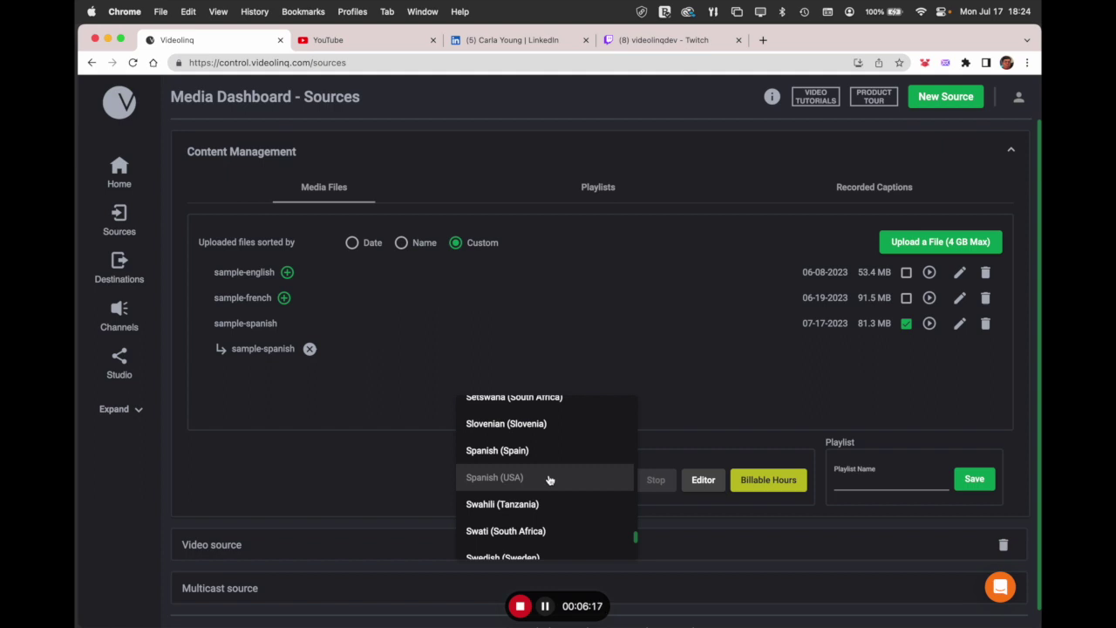
scroll(549, 479, "up", 15)
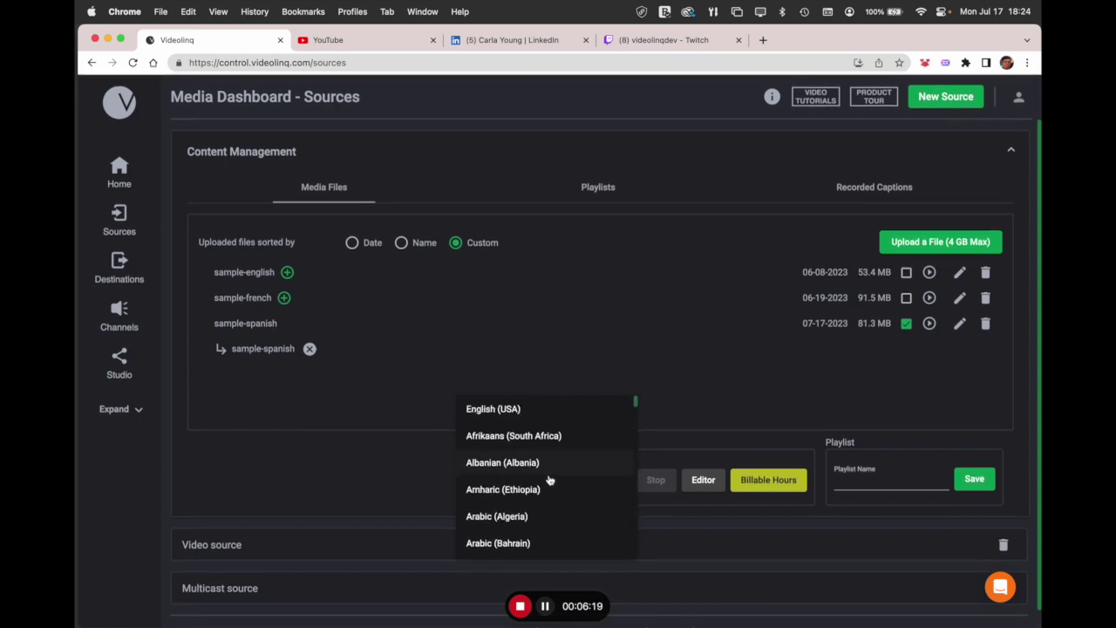
scroll(550, 480, "down", 3)
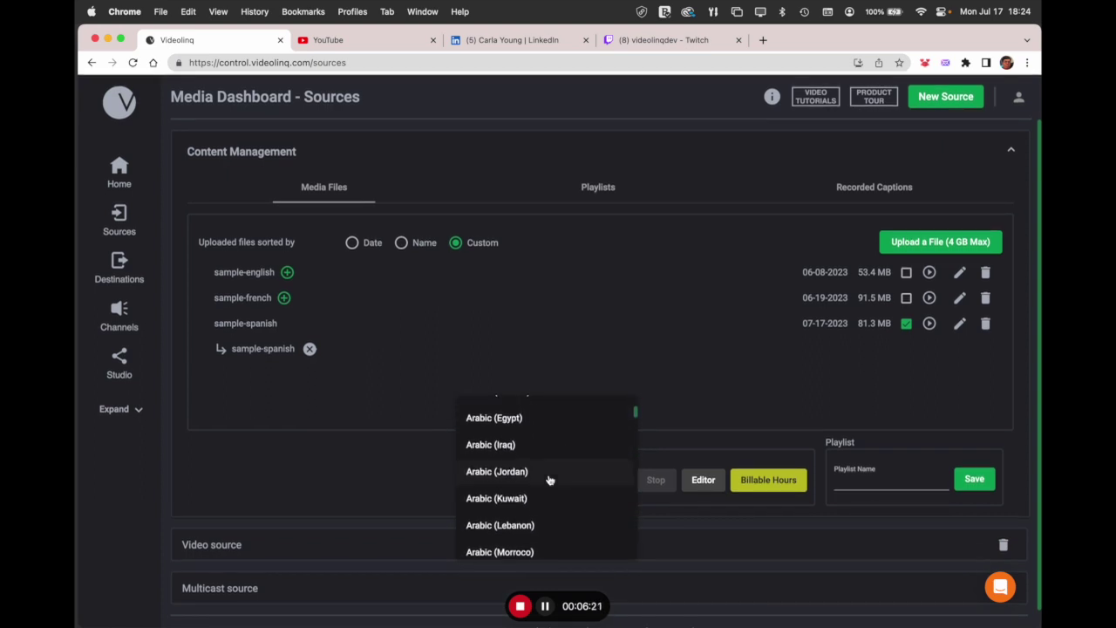
scroll(550, 480, "down", 10)
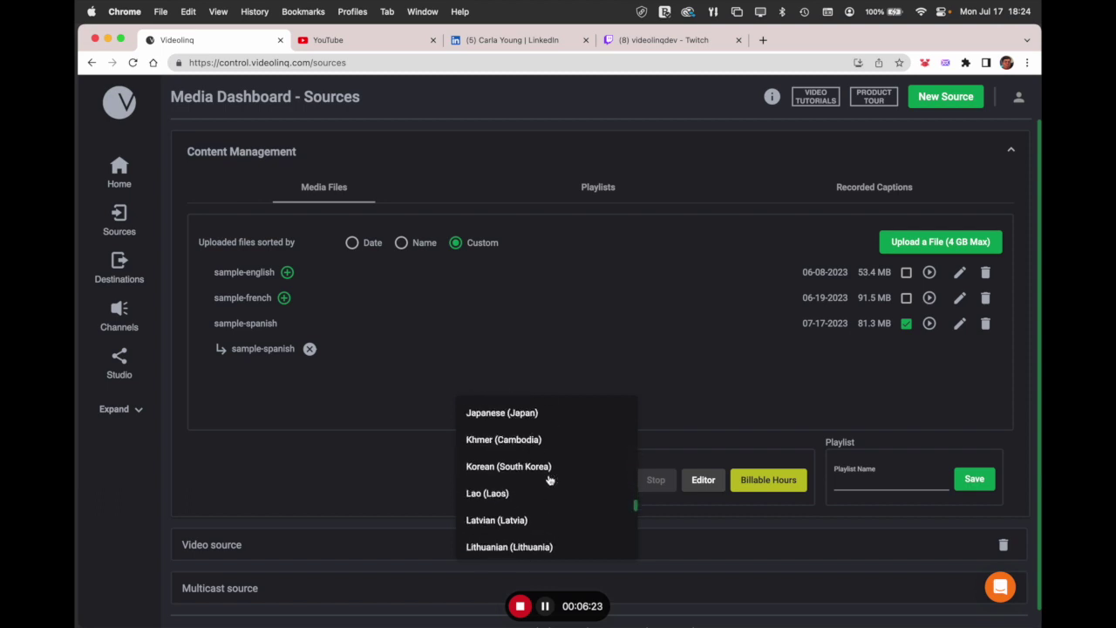
scroll(549, 480, "down", 10)
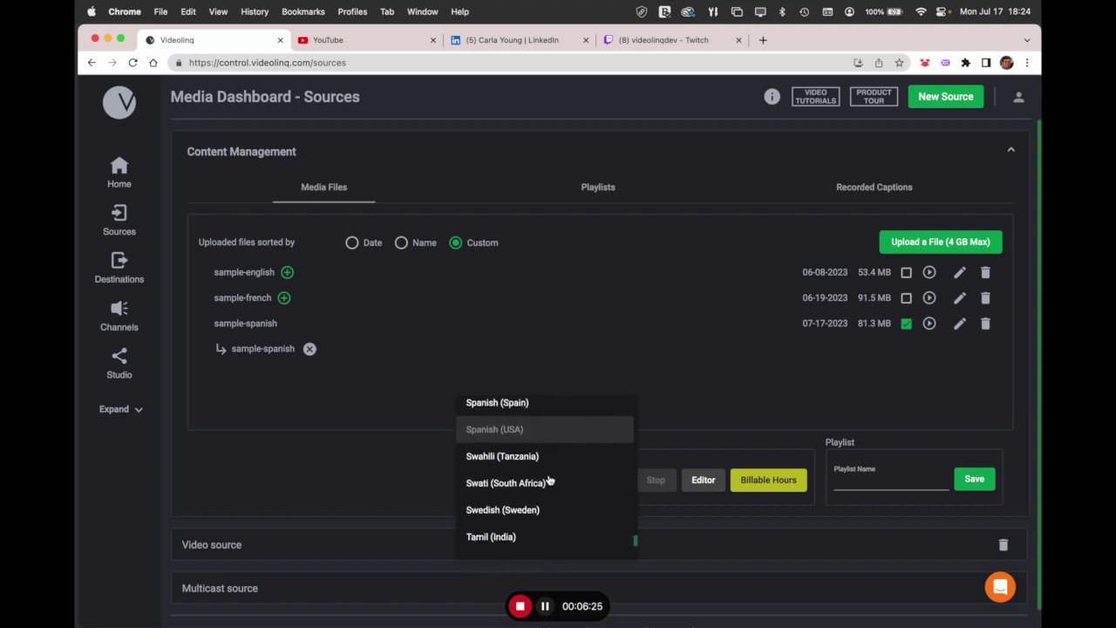
scroll(549, 481, "down", 5)
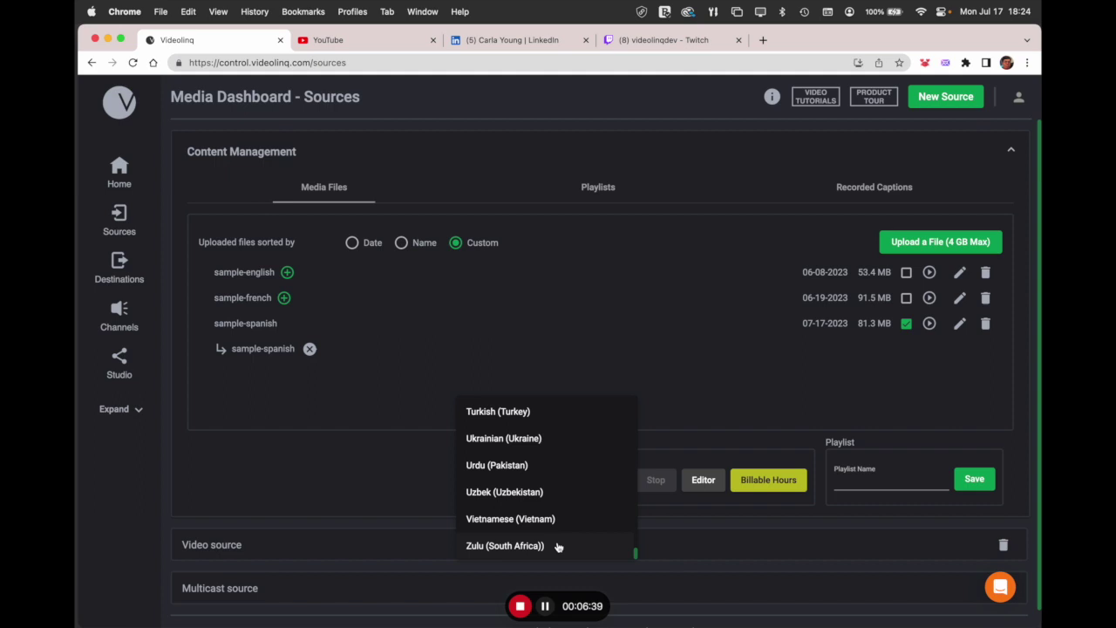
left_click(704, 480)
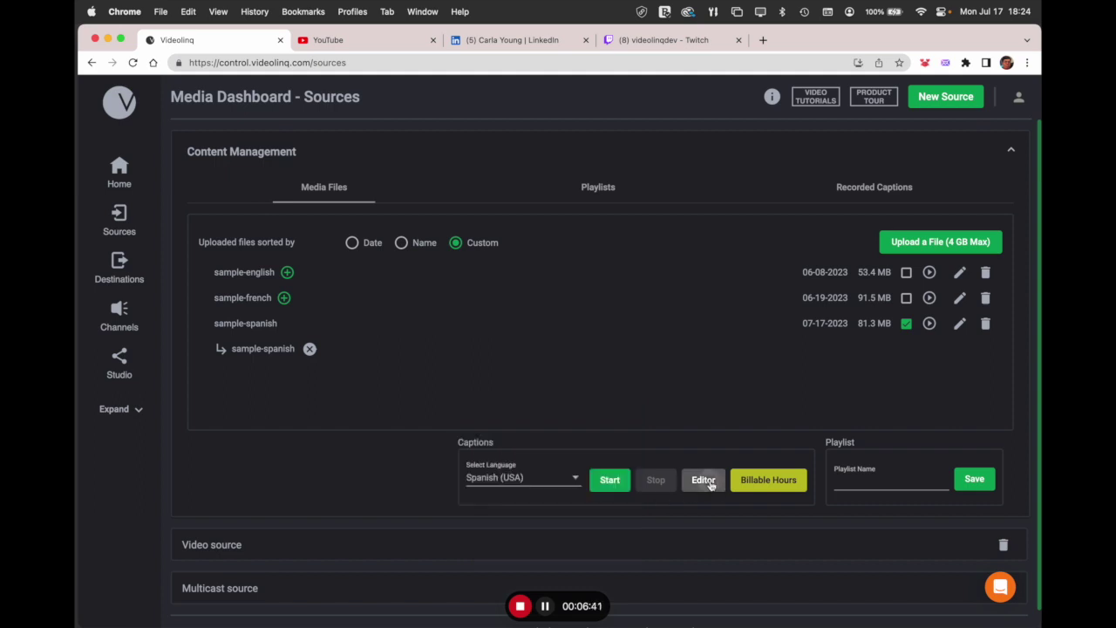
- Reopen sample-spanish in the file caption editor and turn on the option to change text position
left_click(705, 479)
left_click(514, 389)
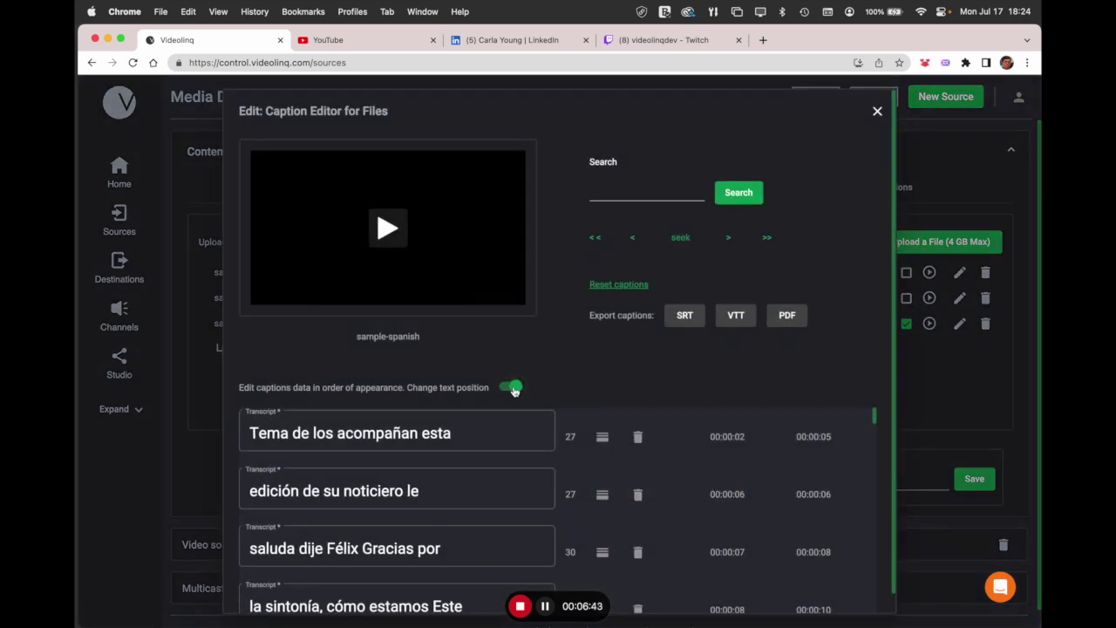